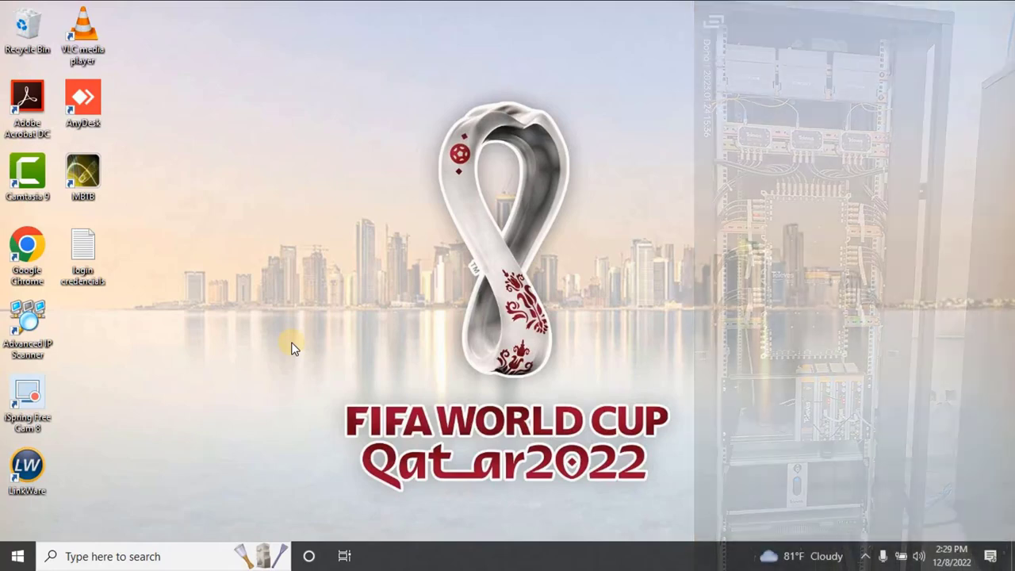
Open Chrome maximized and load the HE-21 headend page at 10.64.105.5
{"action": "double_click", "coordinate": [28, 248]}
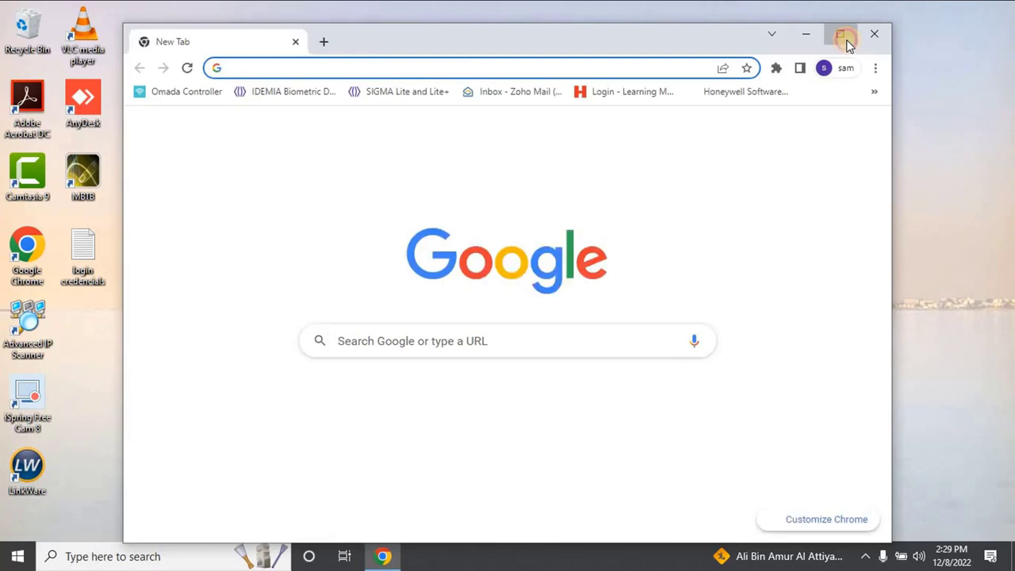
{"action": "left_click", "coordinate": [844, 38]}
{"action": "type", "text": "1"}
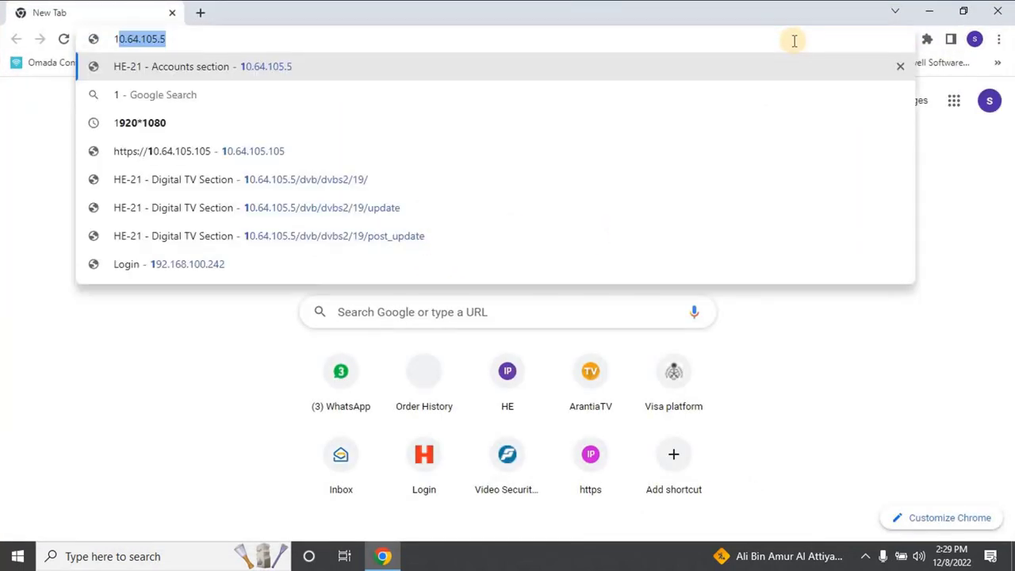
{"action": "key", "text": "Right"}
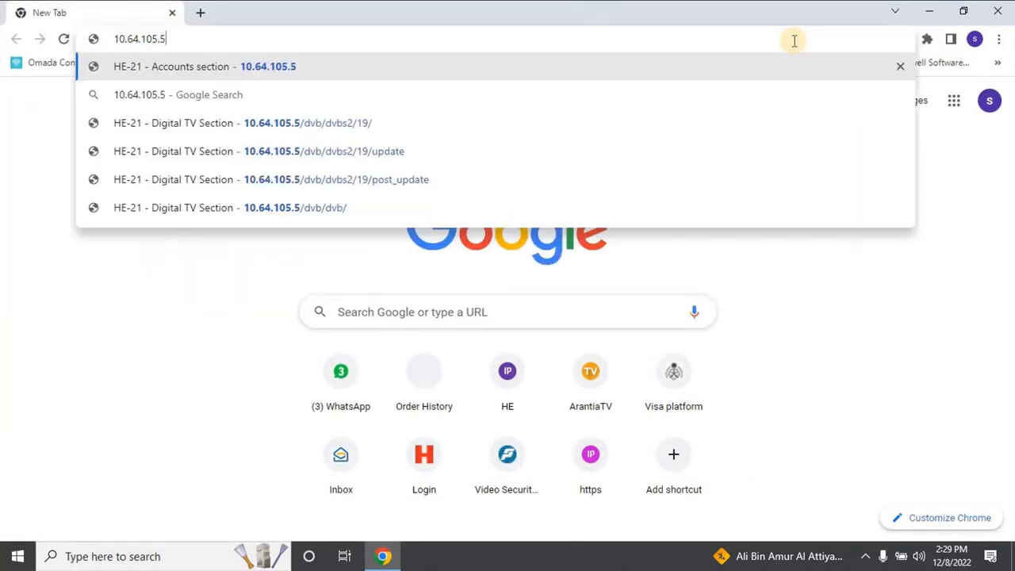
{"action": "key", "text": "Return"}
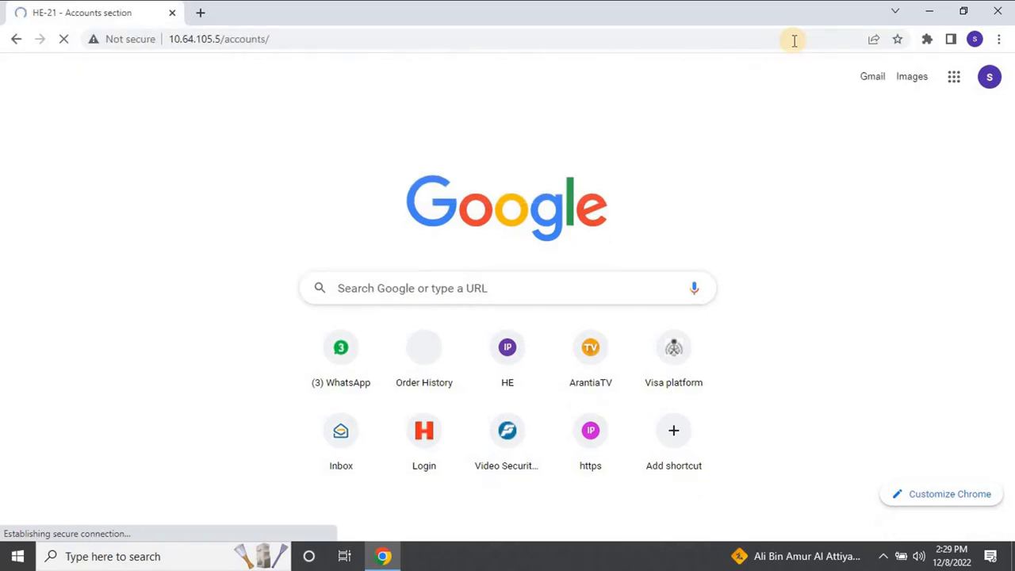
Log in to the headend with the saved arantia credentials
{"action": "type", "text": "a"}
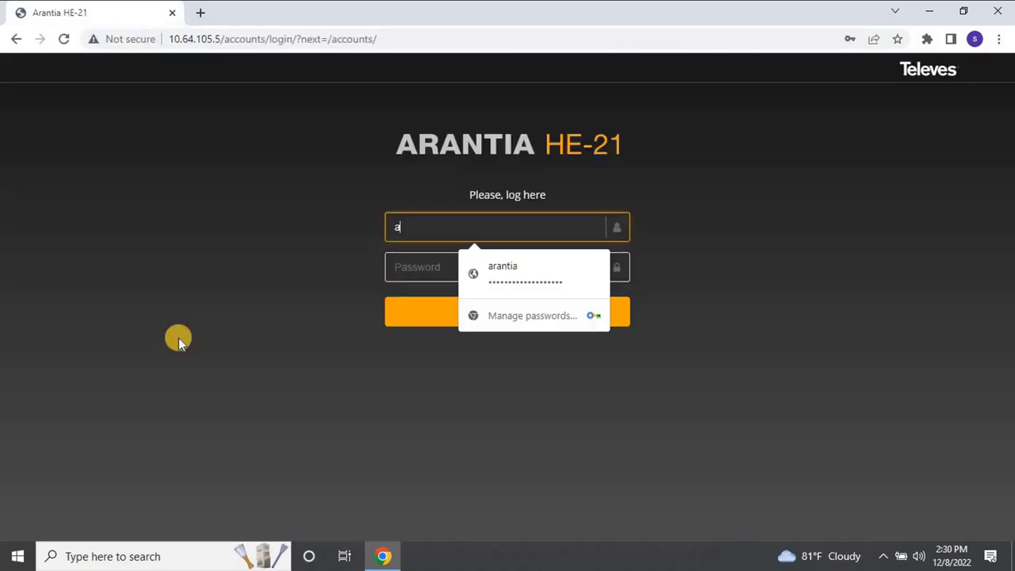
{"action": "type", "text": "re"}
{"action": "key", "text": "BackSpace"}
{"action": "left_click", "coordinate": [489, 268]}
{"action": "left_click", "coordinate": [577, 316]}
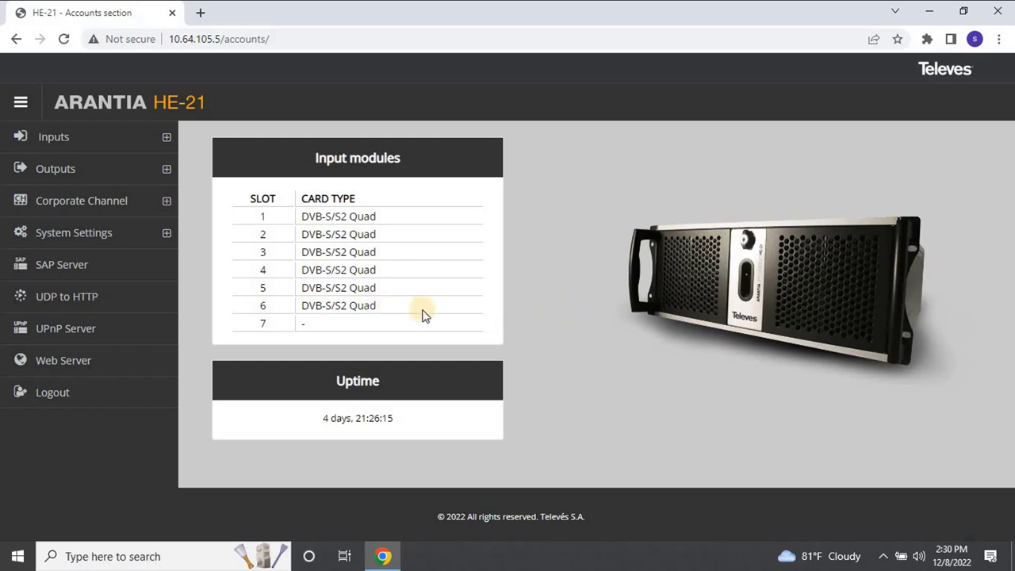
Open Inputs > Digital TV and scroll the card list down to DVB-S2(06D)
{"action": "left_click", "coordinate": [167, 139]}
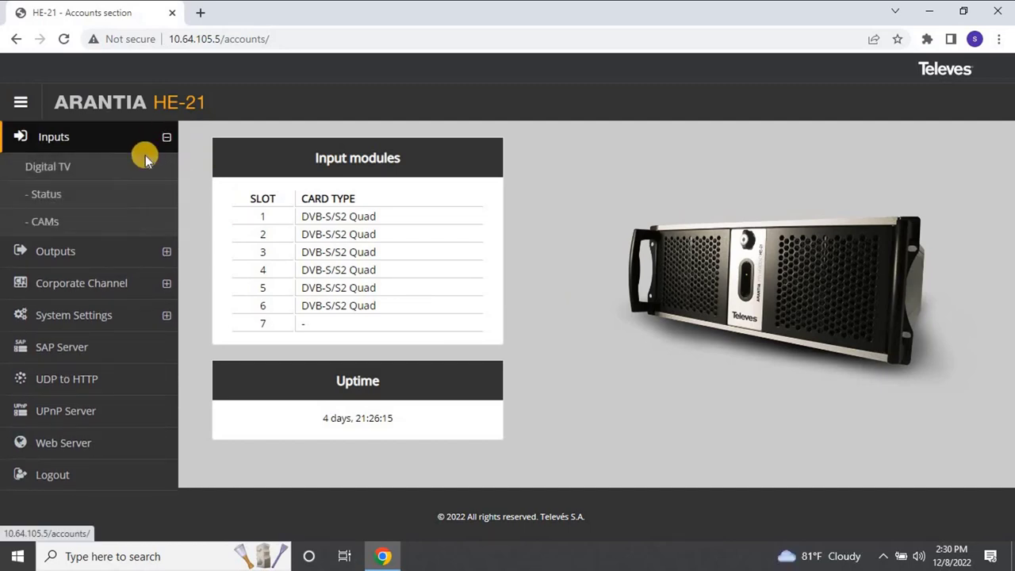
{"action": "left_click", "coordinate": [143, 171]}
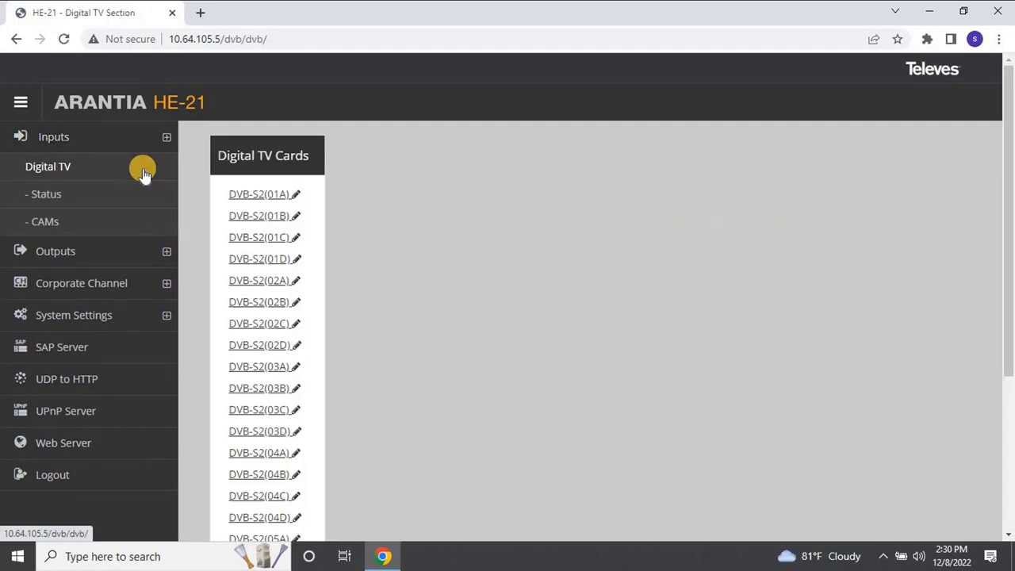
{"action": "scroll", "coordinate": [421, 183], "scroll_direction": "down", "scroll_amount": 1}
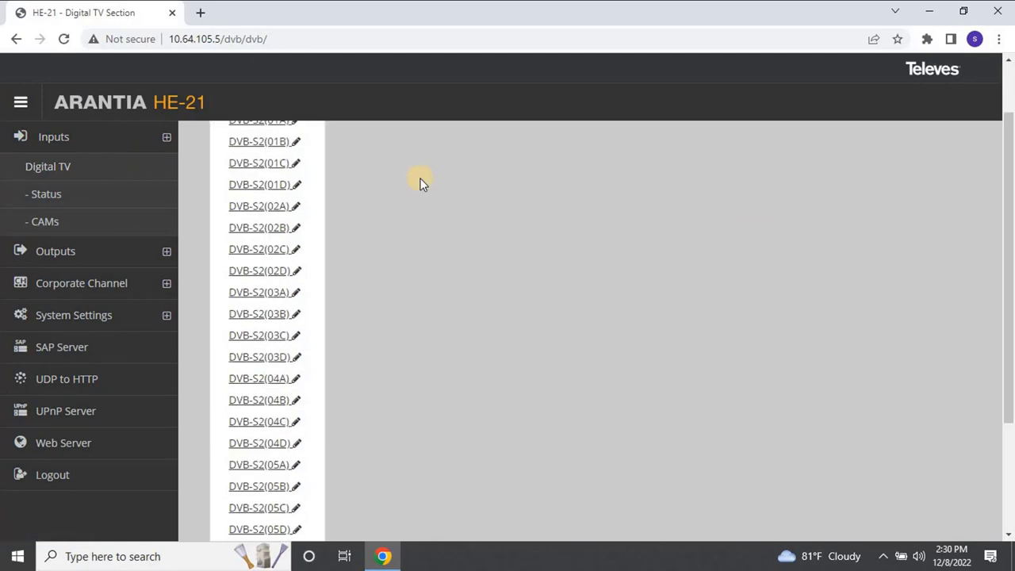
{"action": "scroll", "coordinate": [420, 183], "scroll_direction": "up", "scroll_amount": 1}
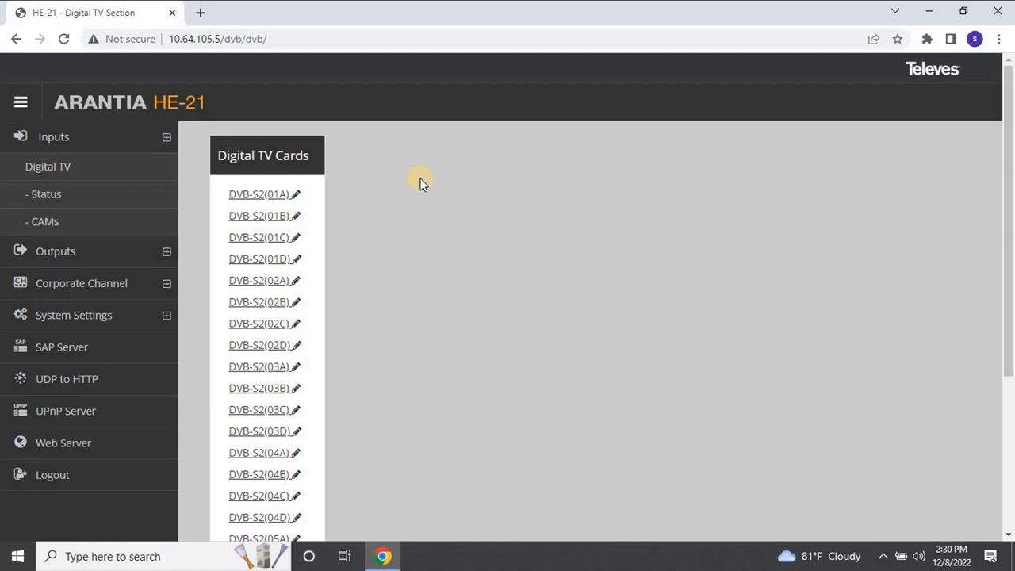
{"action": "scroll", "coordinate": [420, 182], "scroll_direction": "down", "scroll_amount": 3}
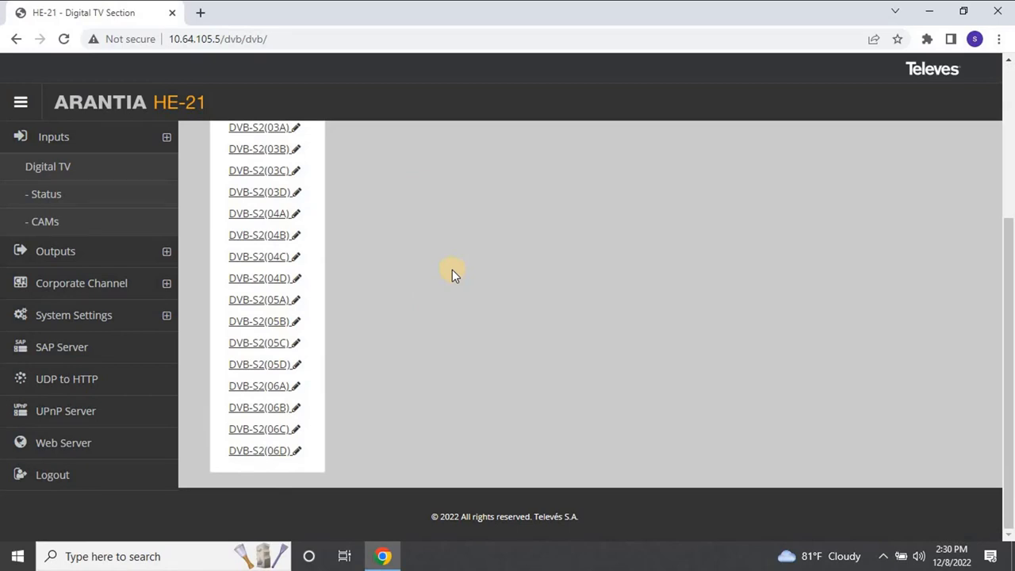
{"action": "right_click", "coordinate": [125, 257]}
Open Outputs > IP List in a second tab and review UDP streams 239.255.0.1 to 0.40
{"action": "left_click", "coordinate": [166, 267]}
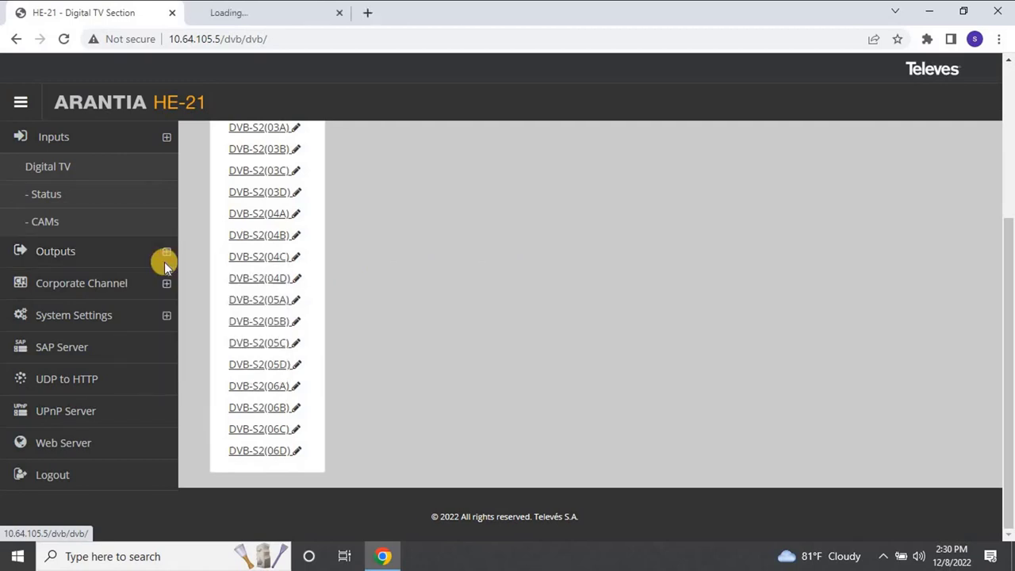
{"action": "left_click", "coordinate": [260, 13]}
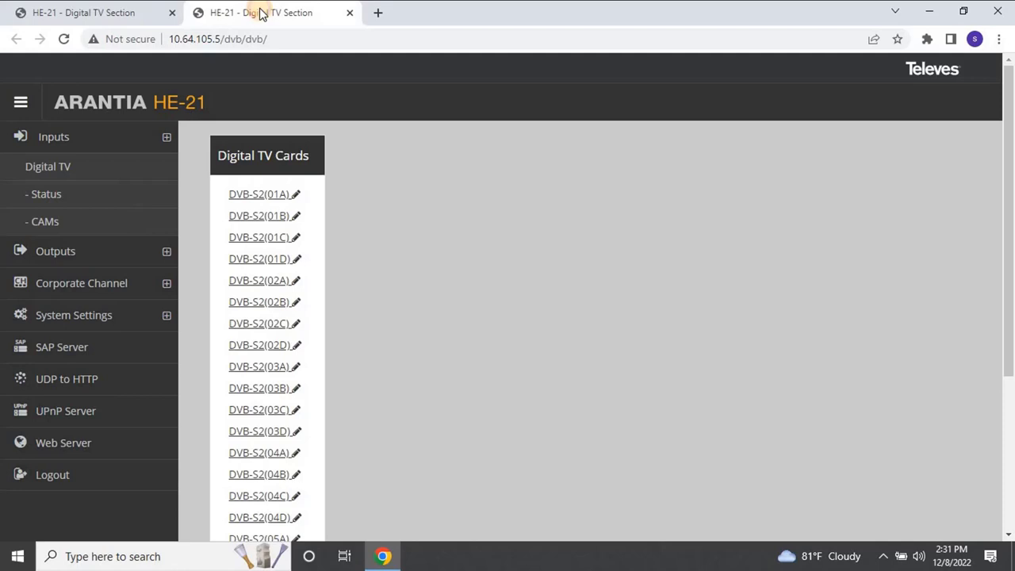
{"action": "left_click", "coordinate": [131, 254]}
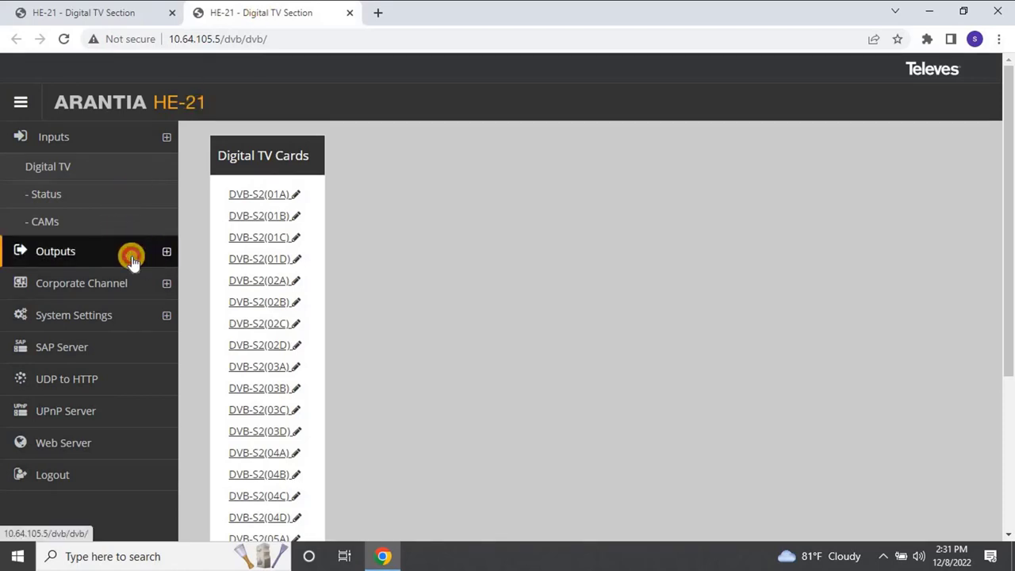
{"action": "left_click", "coordinate": [108, 201]}
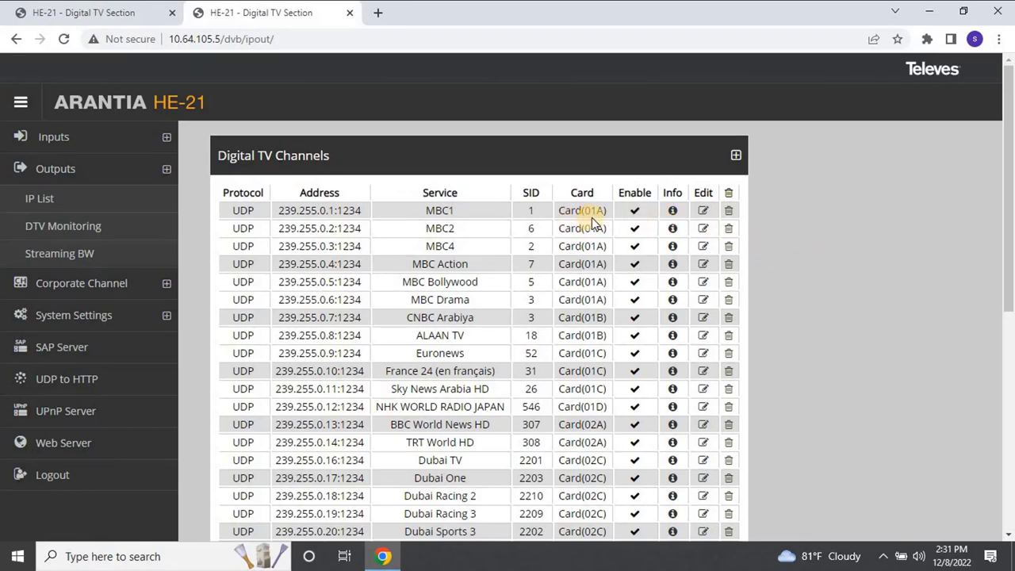
{"action": "scroll", "coordinate": [587, 262], "scroll_direction": "down", "scroll_amount": 3}
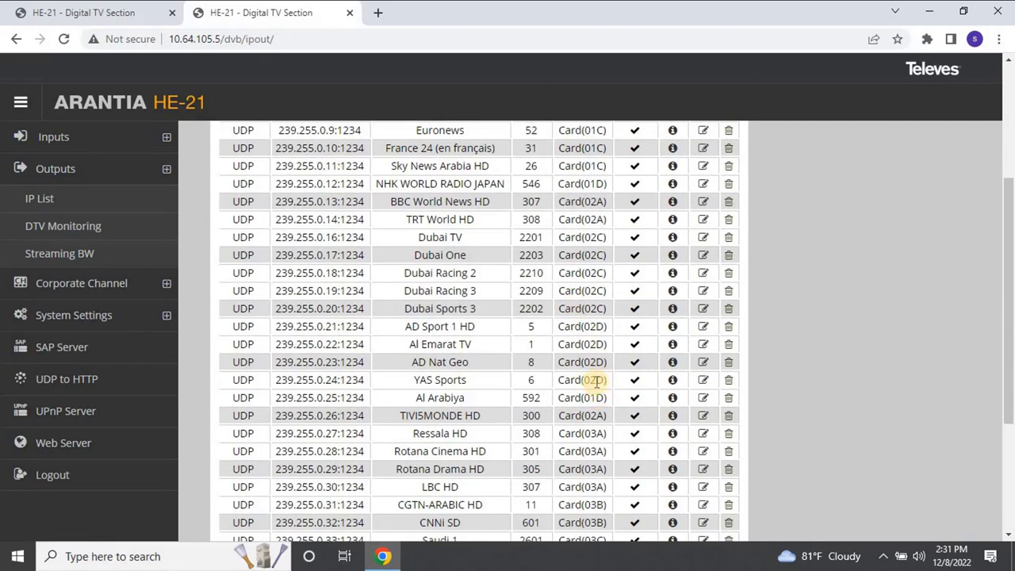
{"action": "scroll", "coordinate": [596, 381], "scroll_direction": "down", "scroll_amount": 2}
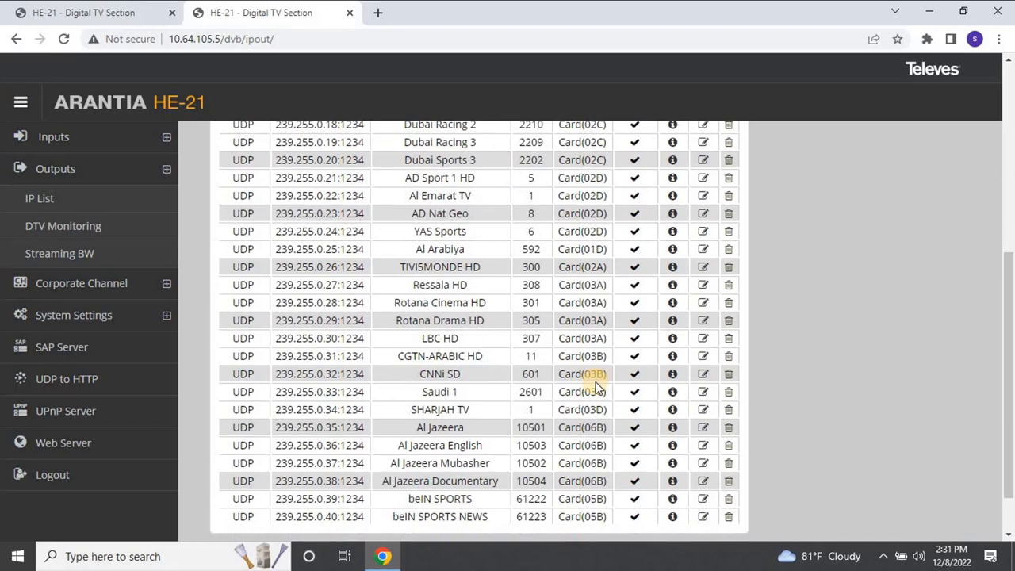
Open the DVB-S2(06D) card's configuration form, accepting the warning that streams will stop
{"action": "left_click", "coordinate": [115, 11]}
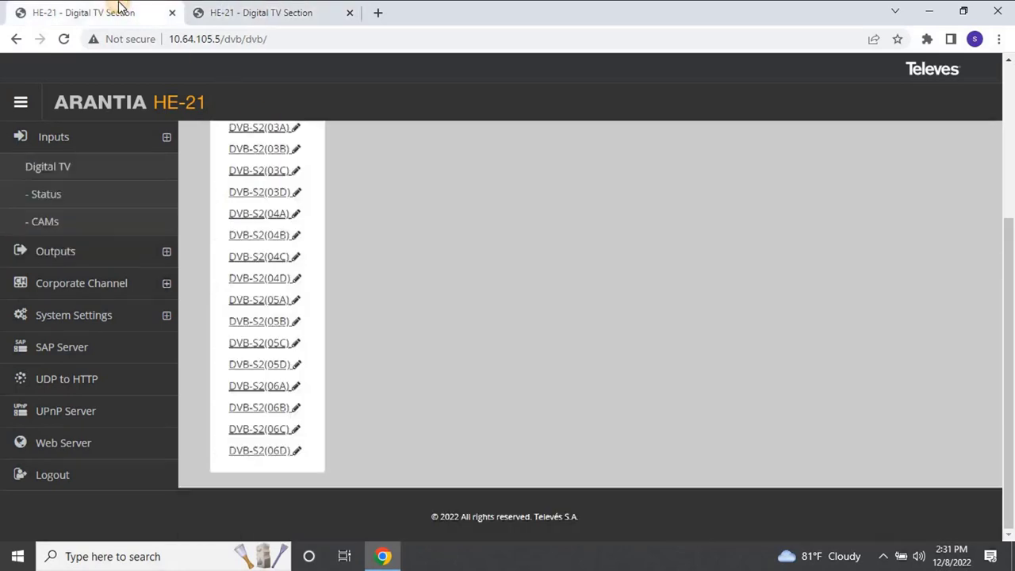
{"action": "left_click", "coordinate": [297, 455]}
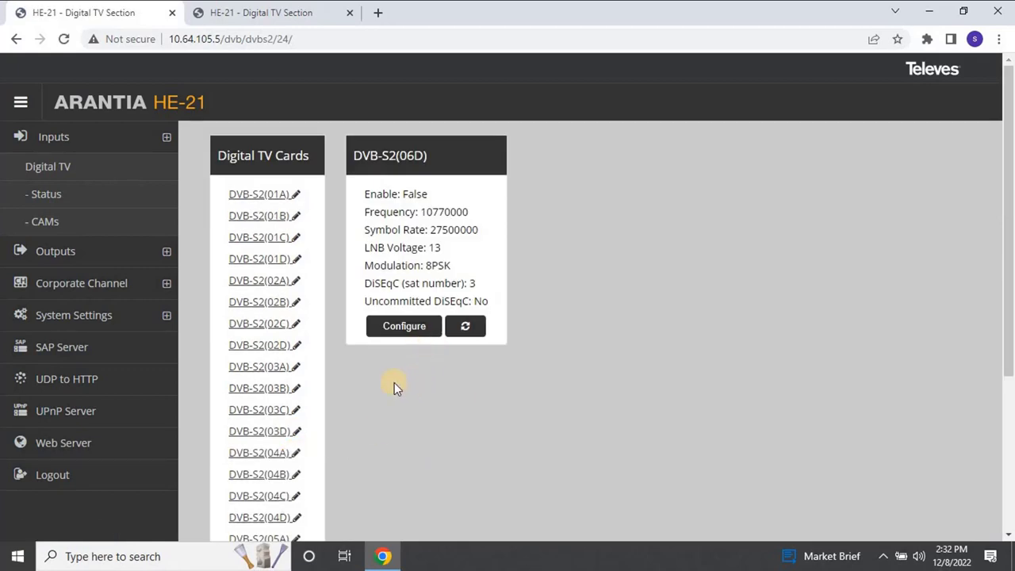
{"action": "left_click", "coordinate": [403, 333]}
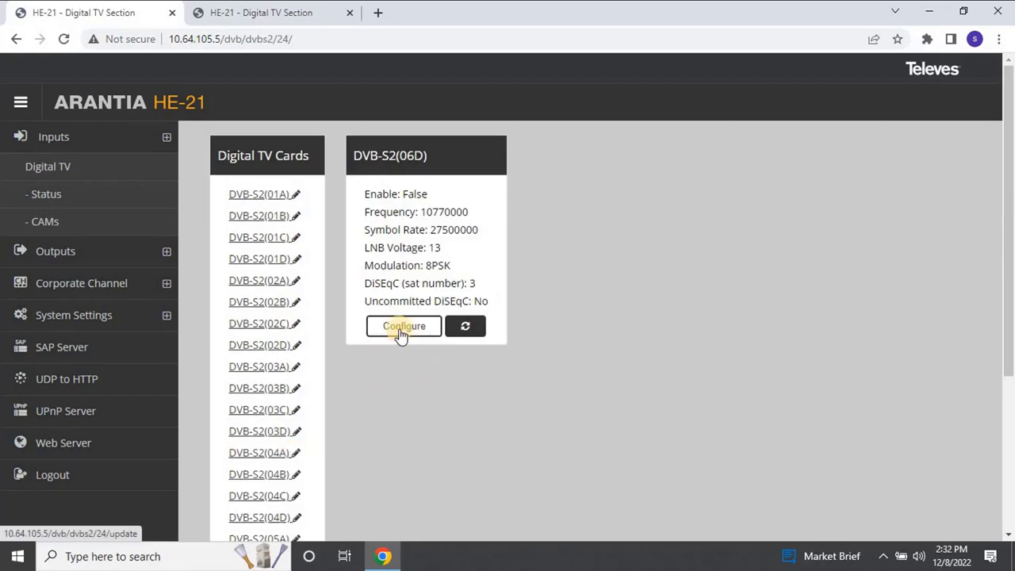
{"action": "left_click", "coordinate": [583, 140]}
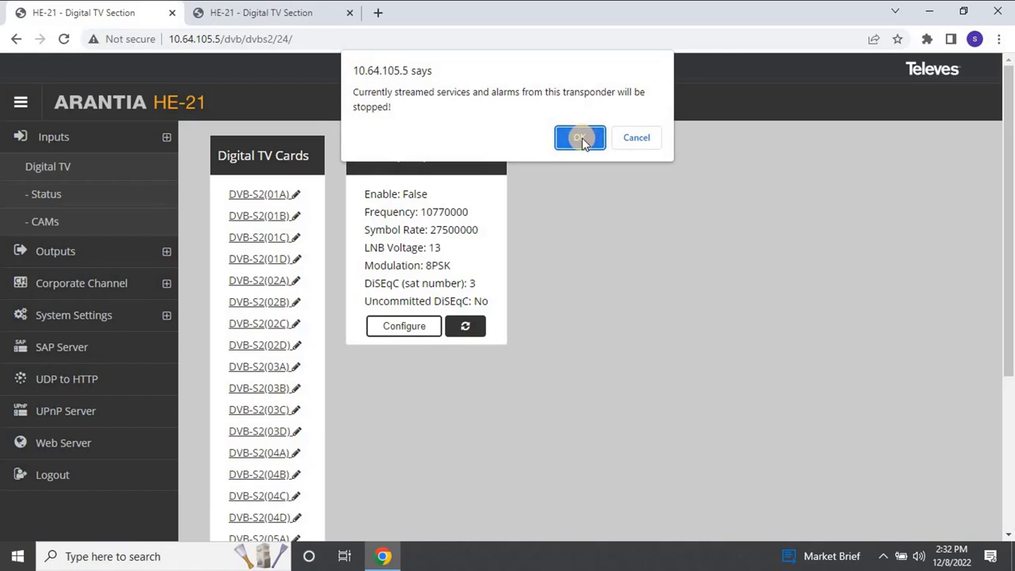
{"action": "left_click", "coordinate": [582, 139]}
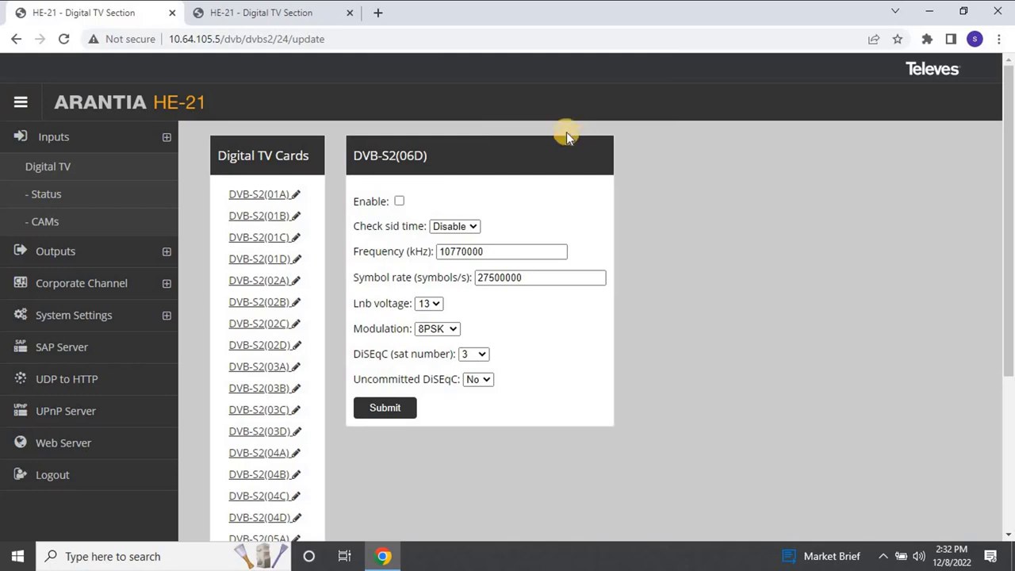
{"action": "left_click", "coordinate": [377, 12]}
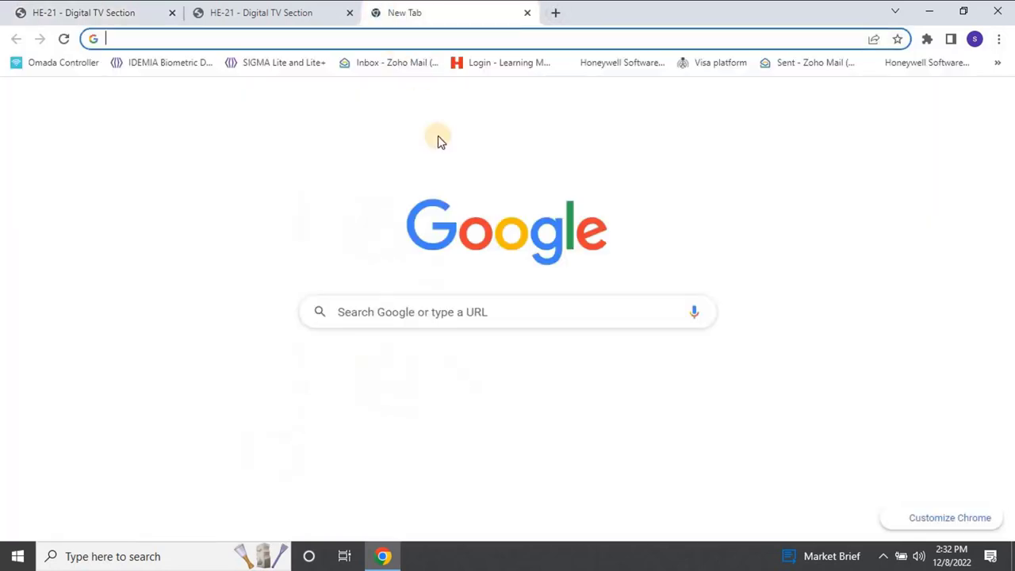
Search 'badrsat 26e lyngsat' and open LyngSat's Badr 26.0°E page
{"action": "left_click", "coordinate": [477, 309]}
{"action": "type", "text": "b"}
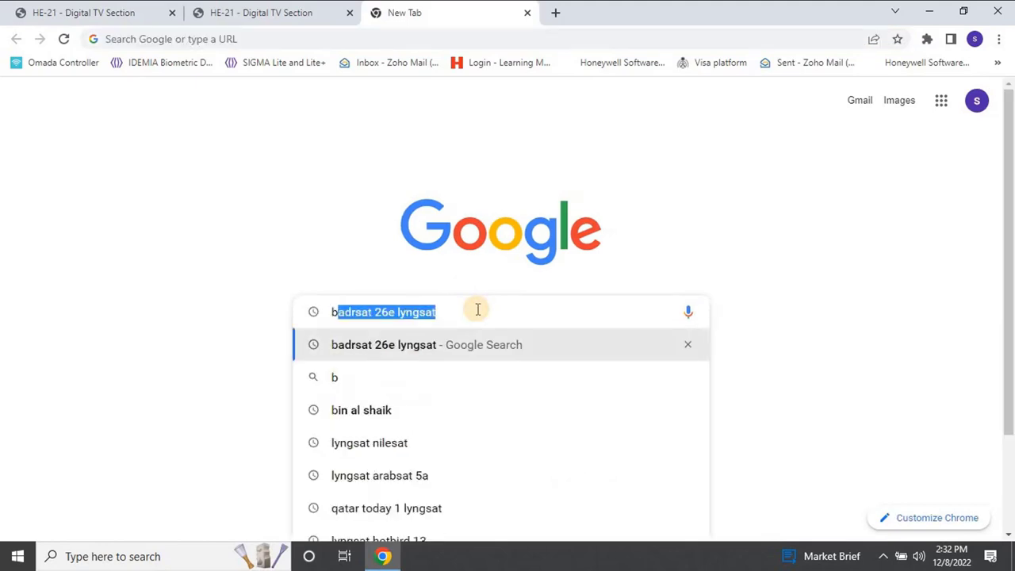
{"action": "type", "text": "ada"}
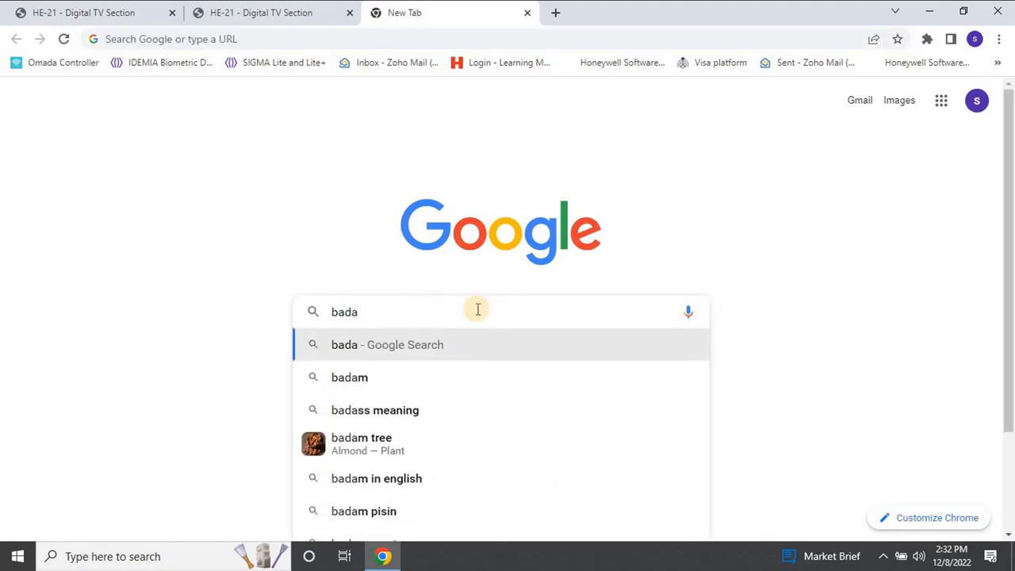
{"action": "key", "text": "BackSpace"}
{"action": "key", "text": "BackSpace"}
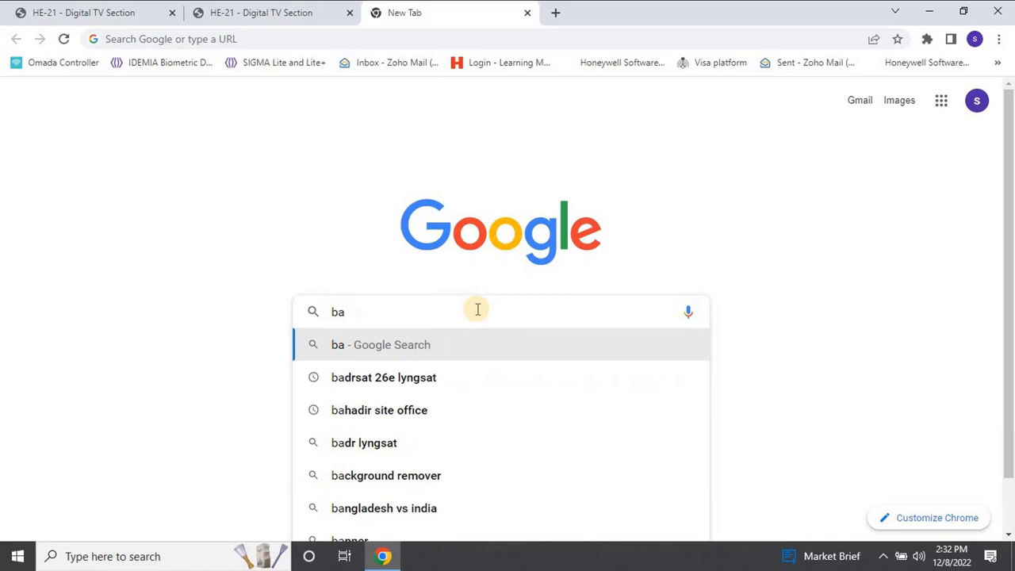
{"action": "key", "text": "Down"}
{"action": "key", "text": "Return"}
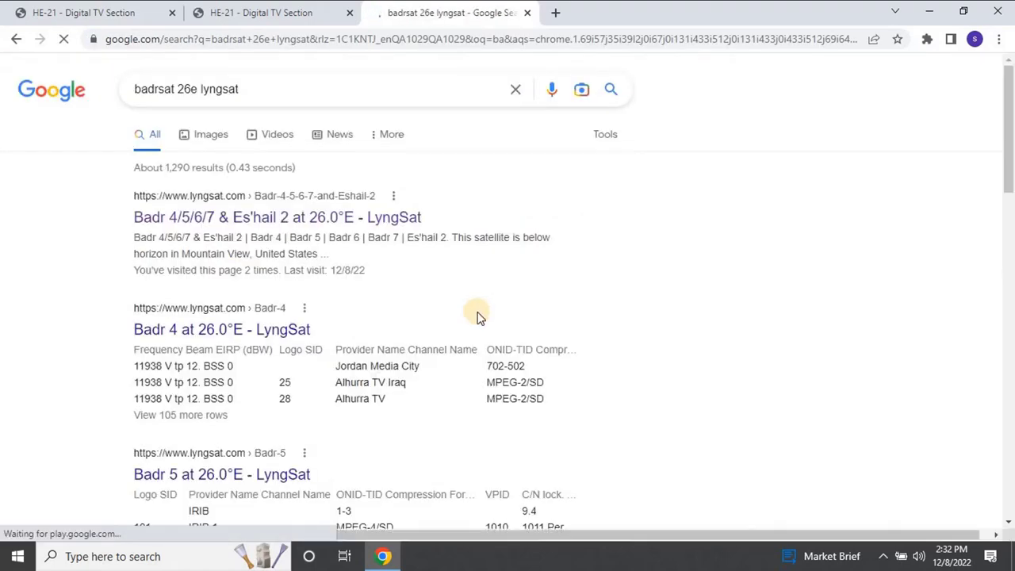
{"action": "left_click", "coordinate": [397, 221]}
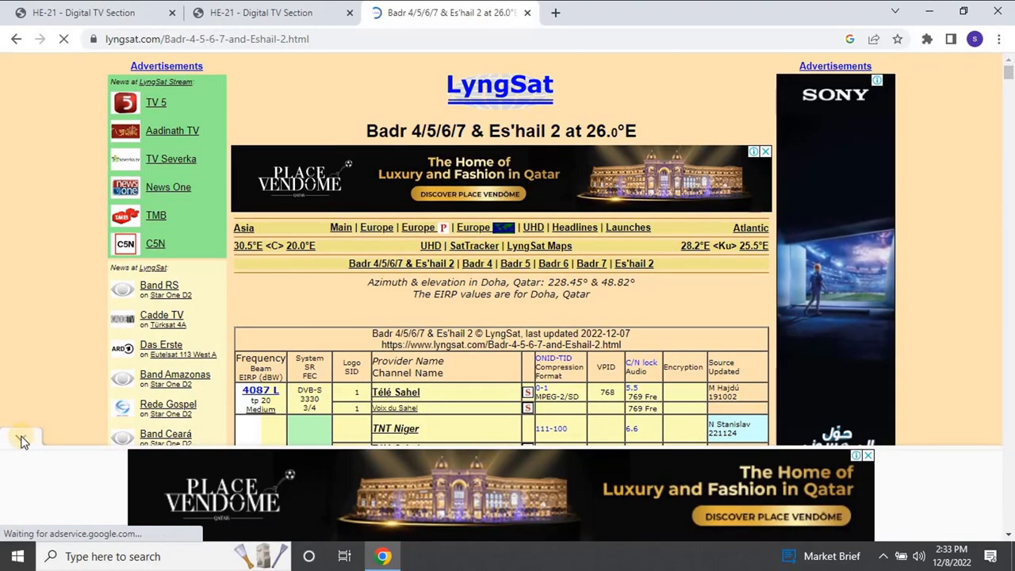
Close the advert and find 'al kass' on the 10770 H DVB-S2 transponder
{"action": "left_click", "coordinate": [19, 438]}
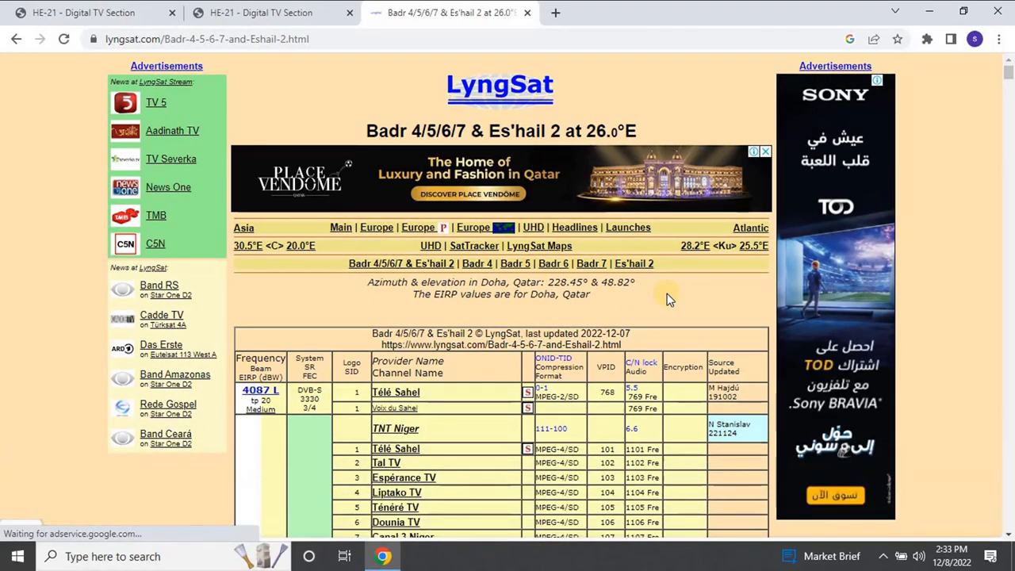
{"action": "key", "text": "ctrl+f"}
{"action": "type", "text": "al kass"}
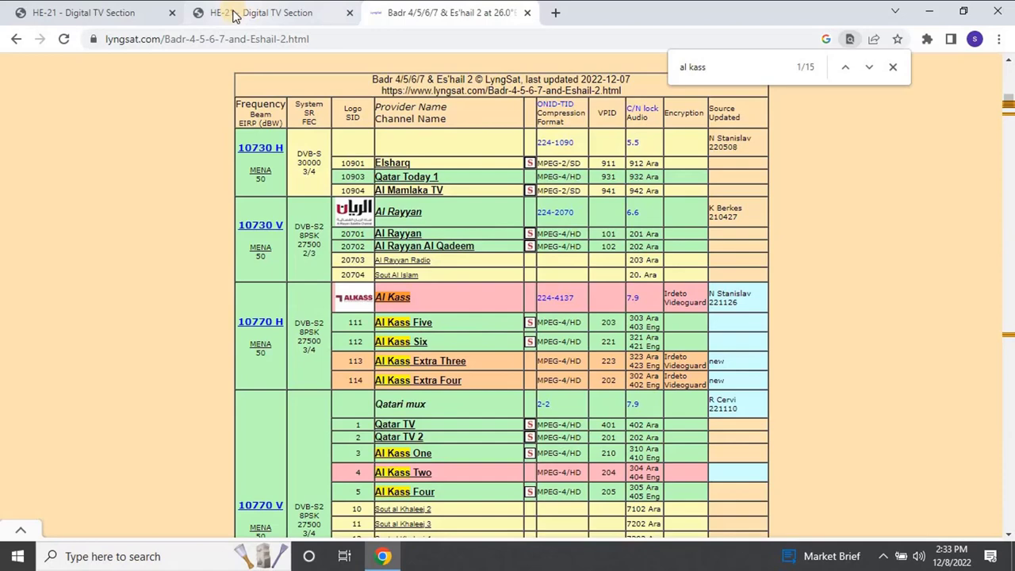
Enable the DVB-S2(06D) card at 10770000 kHz, 27500000 symbols/s, 8PSK, and submit
{"action": "left_click", "coordinate": [121, 11]}
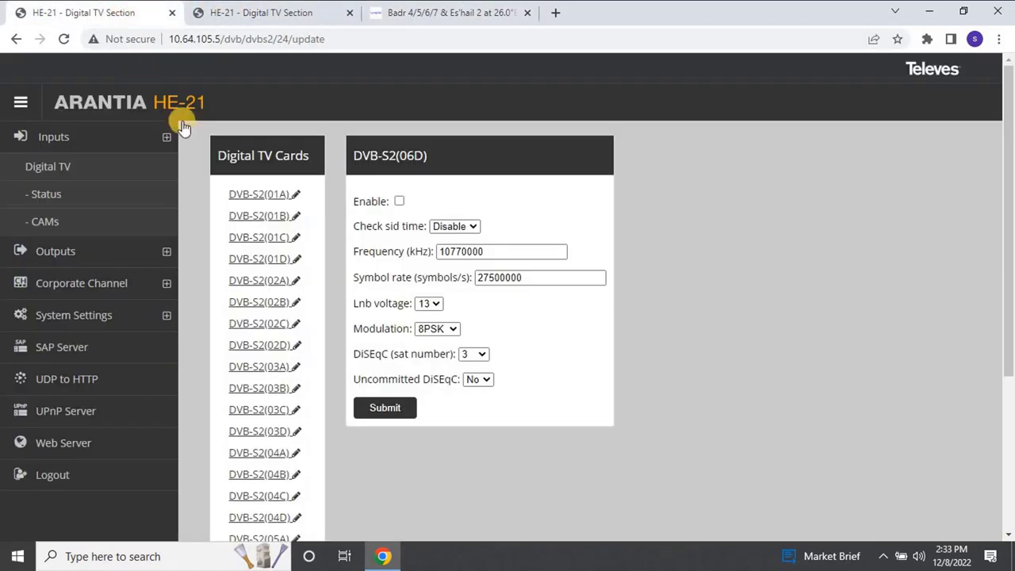
{"action": "left_click", "coordinate": [399, 201]}
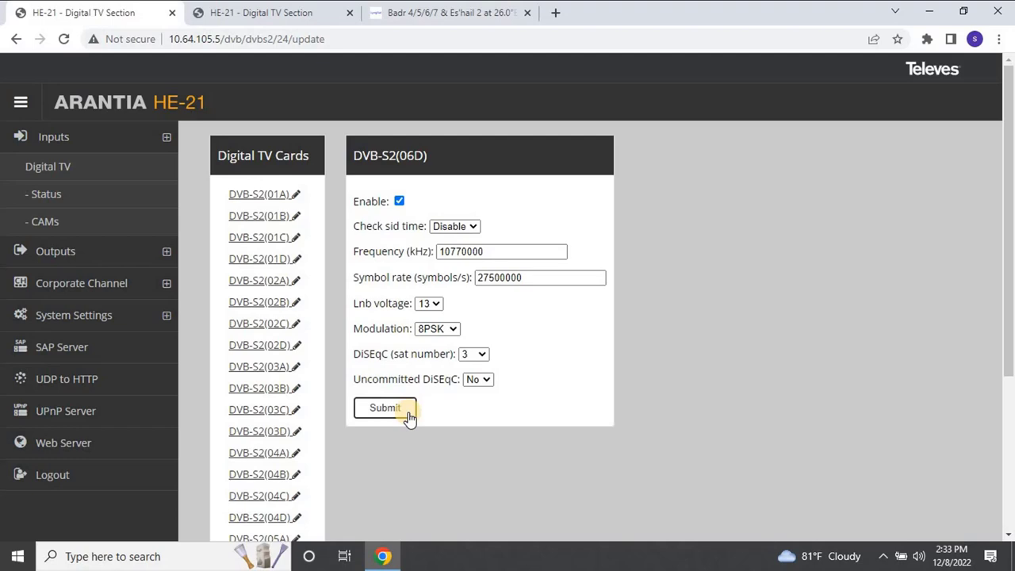
{"action": "left_click", "coordinate": [384, 408]}
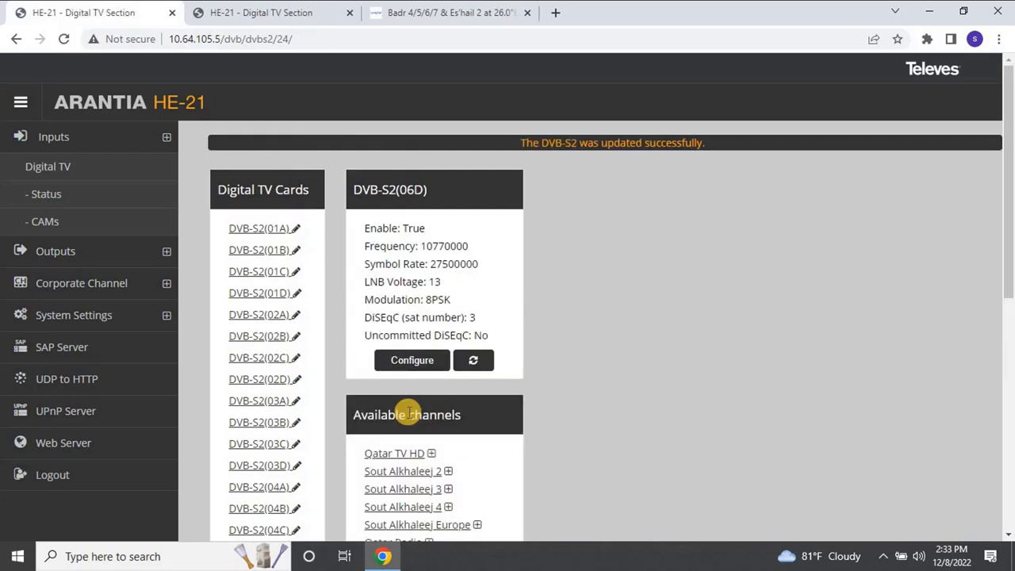
Add ALKASS ONE HD, ALKASS TWO HD and ALKASS FOUR HD to the IP output
{"action": "scroll", "coordinate": [407, 414], "scroll_direction": "down", "scroll_amount": 1}
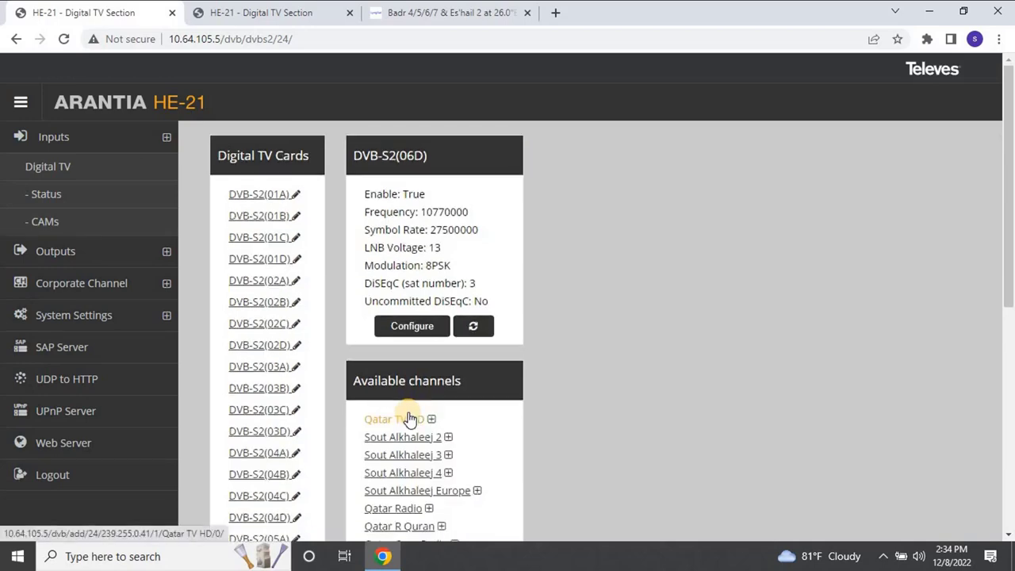
{"action": "scroll", "coordinate": [685, 354], "scroll_direction": "down", "scroll_amount": 3}
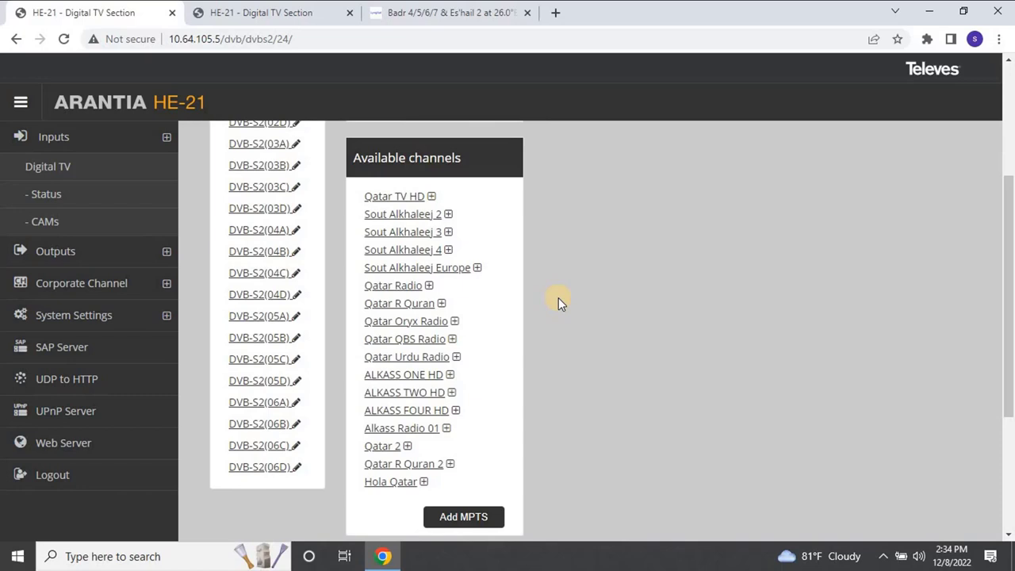
{"action": "left_click", "coordinate": [449, 379]}
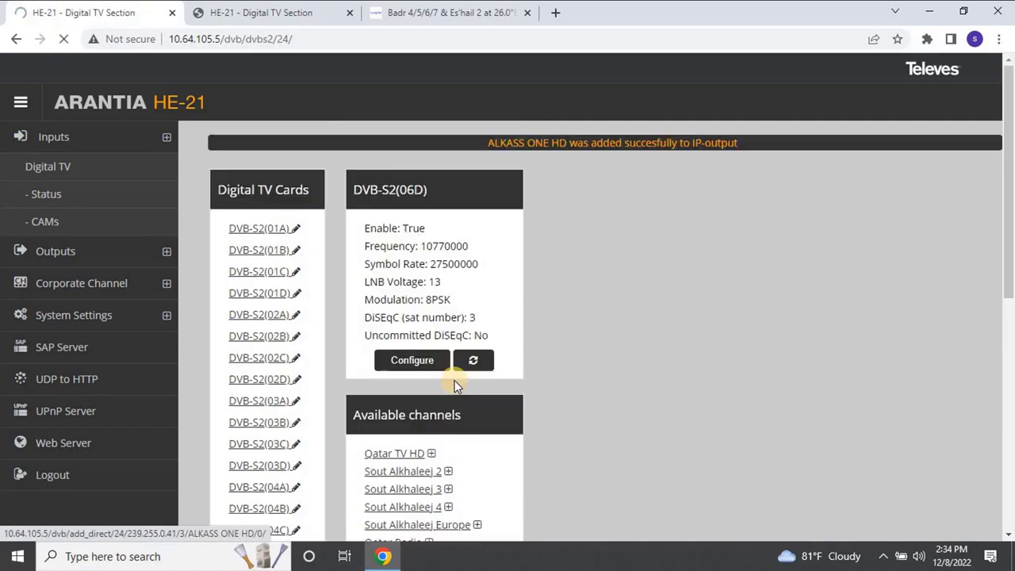
{"action": "scroll", "coordinate": [456, 384], "scroll_direction": "down", "scroll_amount": 3}
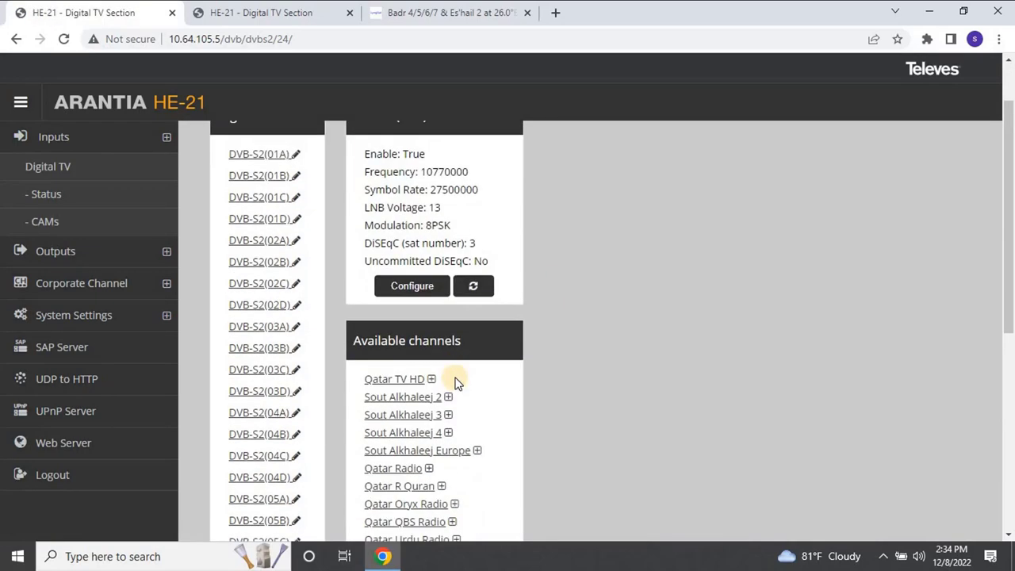
{"action": "left_click", "coordinate": [450, 394]}
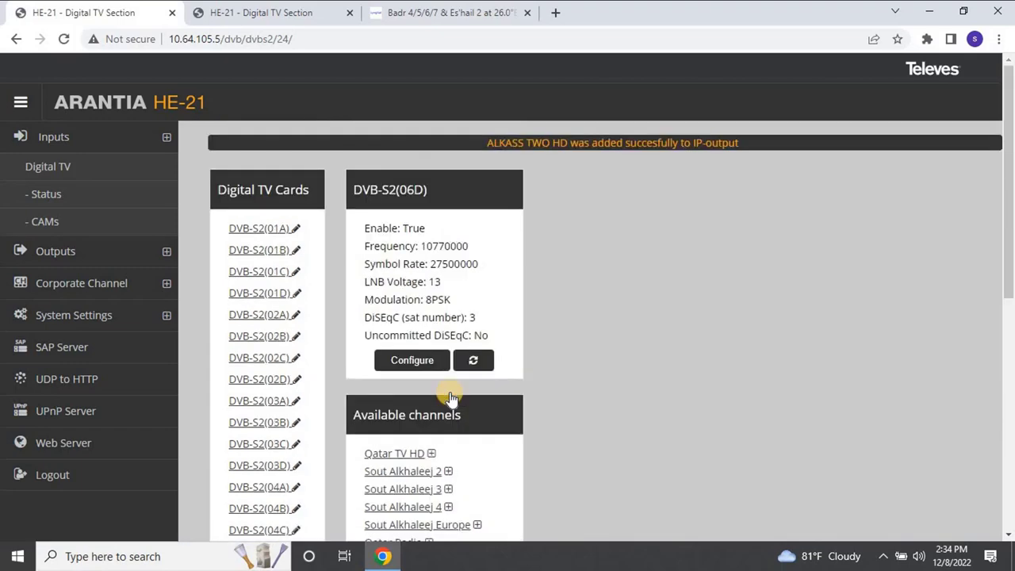
{"action": "scroll", "coordinate": [451, 396], "scroll_direction": "down", "scroll_amount": 3}
{"action": "left_click", "coordinate": [453, 448]}
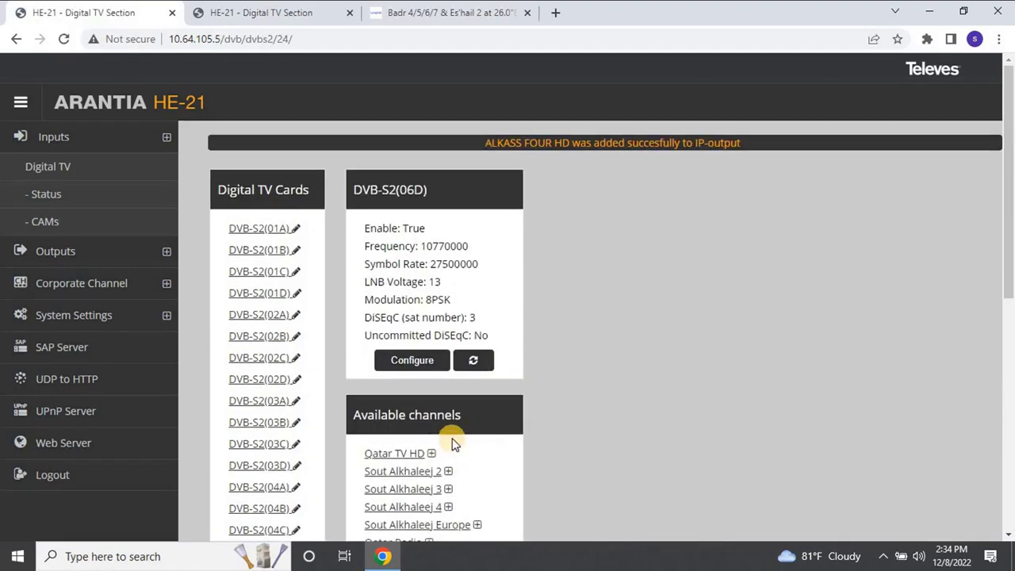
Add Qatar TV HD, Qatar R Quran, Qatar 2, Qatar R Quran 2 and Hola Qatar to IP output
{"action": "scroll", "coordinate": [453, 444], "scroll_direction": "down", "scroll_amount": 3}
{"action": "left_click", "coordinate": [430, 227]}
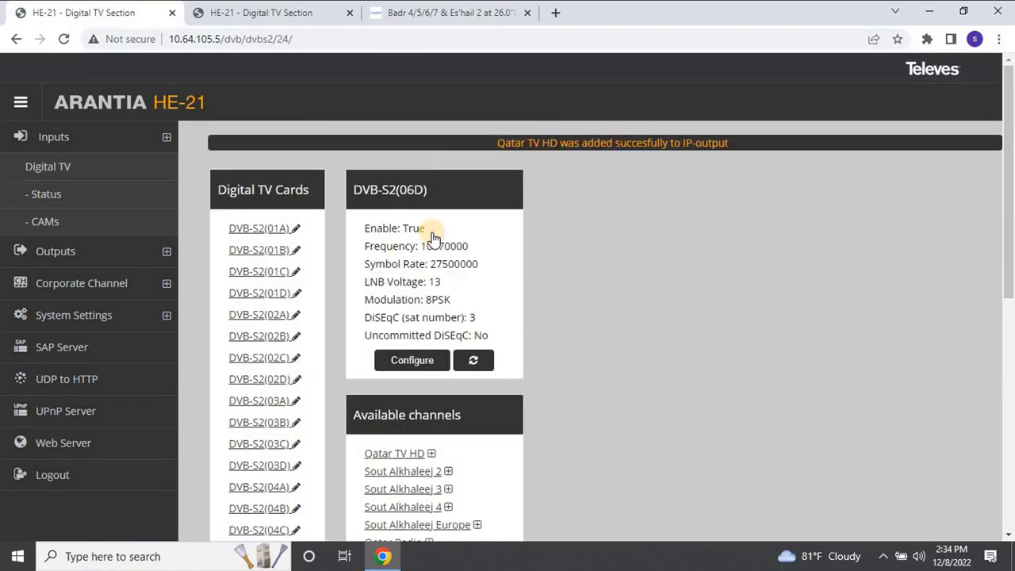
{"action": "scroll", "coordinate": [485, 346], "scroll_direction": "down", "scroll_amount": 2}
{"action": "scroll", "coordinate": [484, 346], "scroll_direction": "down", "scroll_amount": 1}
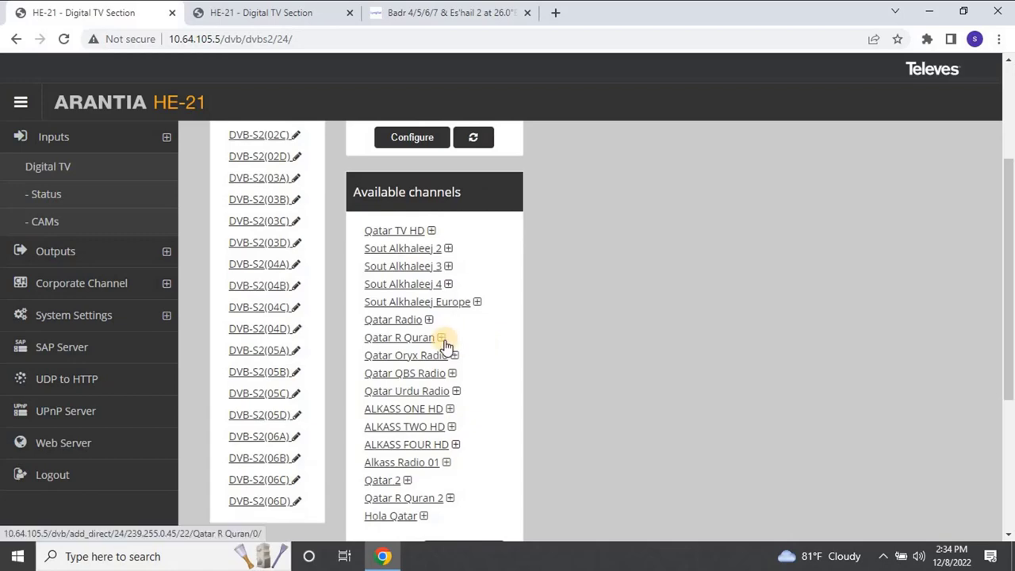
{"action": "left_click", "coordinate": [442, 338]}
{"action": "scroll", "coordinate": [444, 384], "scroll_direction": "down", "scroll_amount": 1}
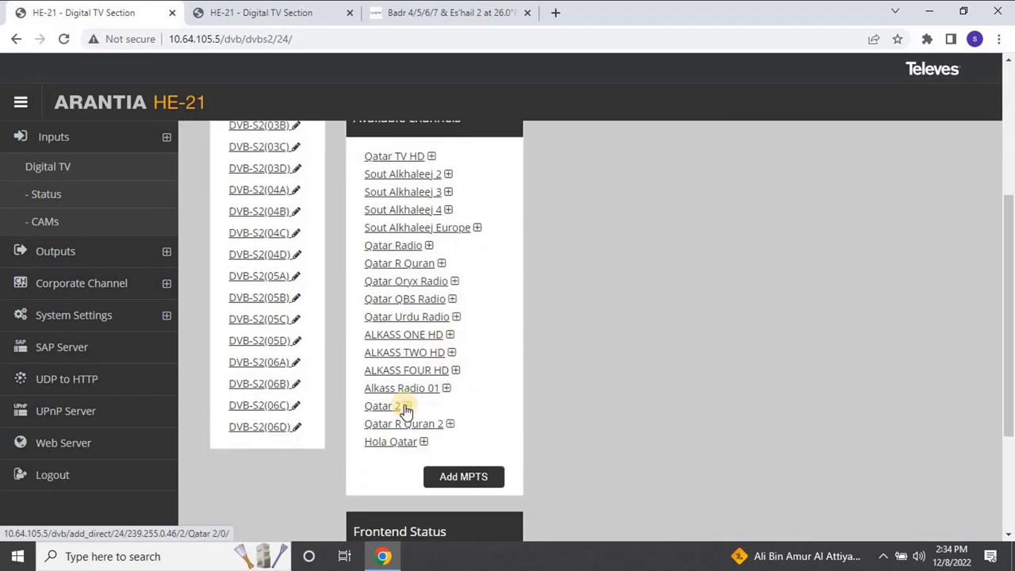
{"action": "left_click", "coordinate": [407, 407]}
{"action": "scroll", "coordinate": [484, 373], "scroll_direction": "down", "scroll_amount": 4}
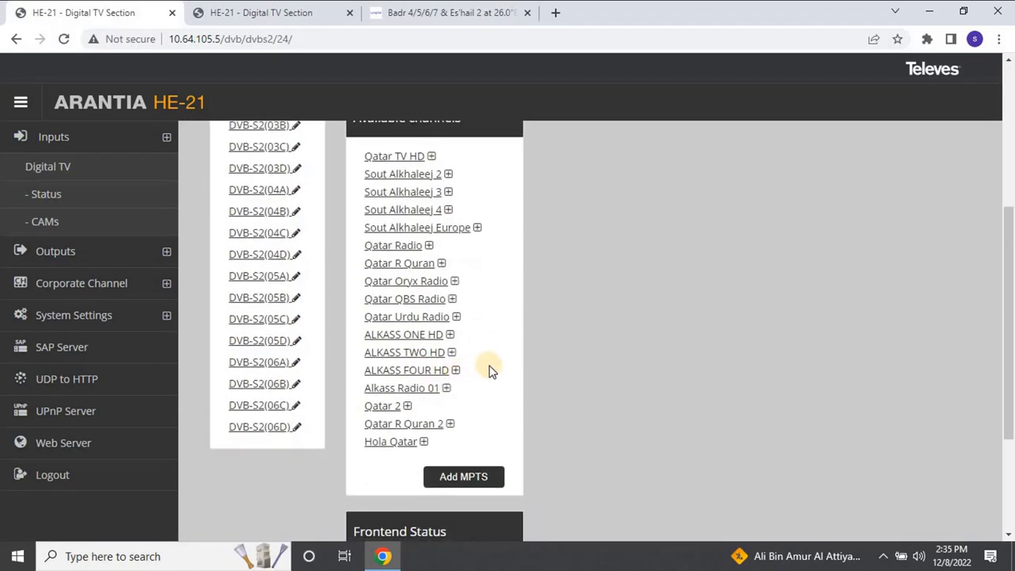
{"action": "left_click", "coordinate": [450, 424]}
{"action": "scroll", "coordinate": [465, 383], "scroll_direction": "down", "scroll_amount": 5}
{"action": "left_click", "coordinate": [423, 368]}
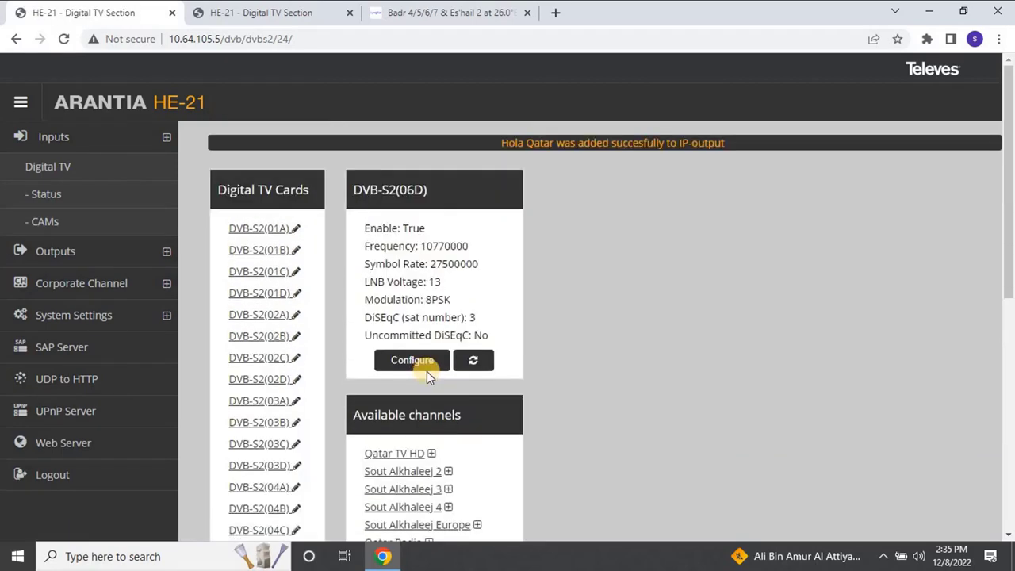
{"action": "scroll", "coordinate": [426, 371], "scroll_direction": "down", "scroll_amount": 5}
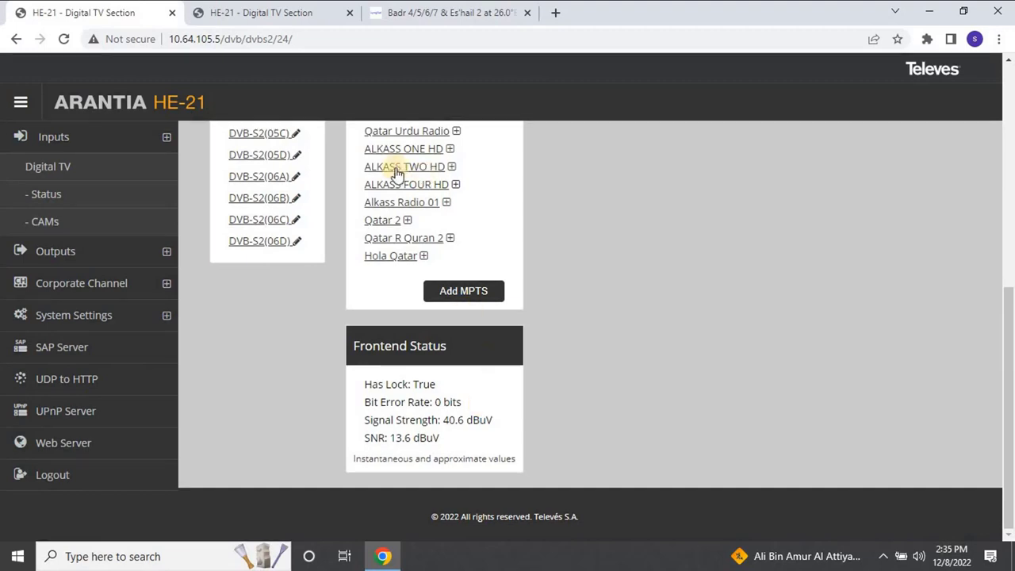
Reload the IP List to show the 06D channels on 239.255.0.41 through 0.48:1234
{"action": "left_click", "coordinate": [260, 8]}
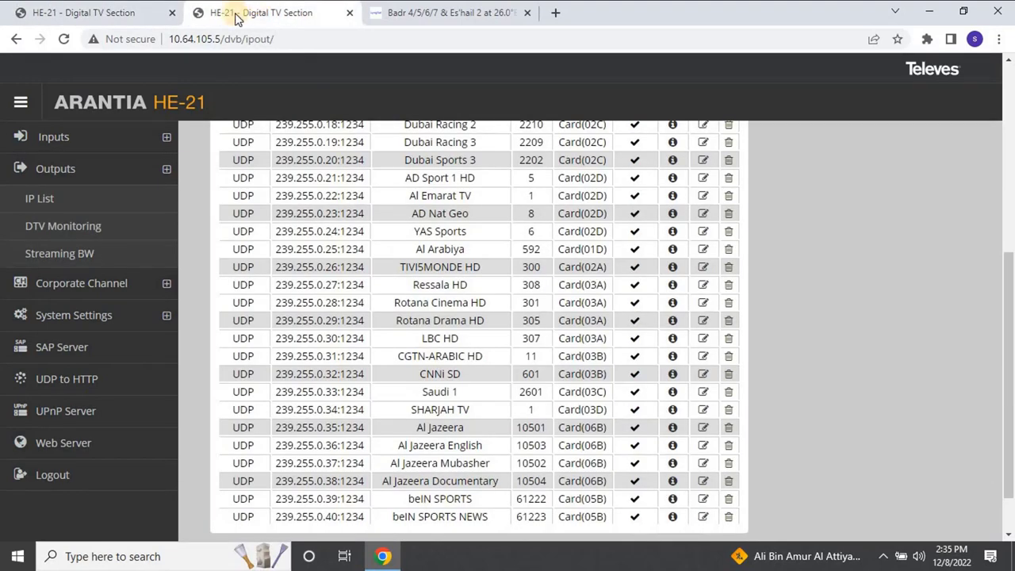
{"action": "scroll", "coordinate": [635, 361], "scroll_direction": "down", "scroll_amount": 1}
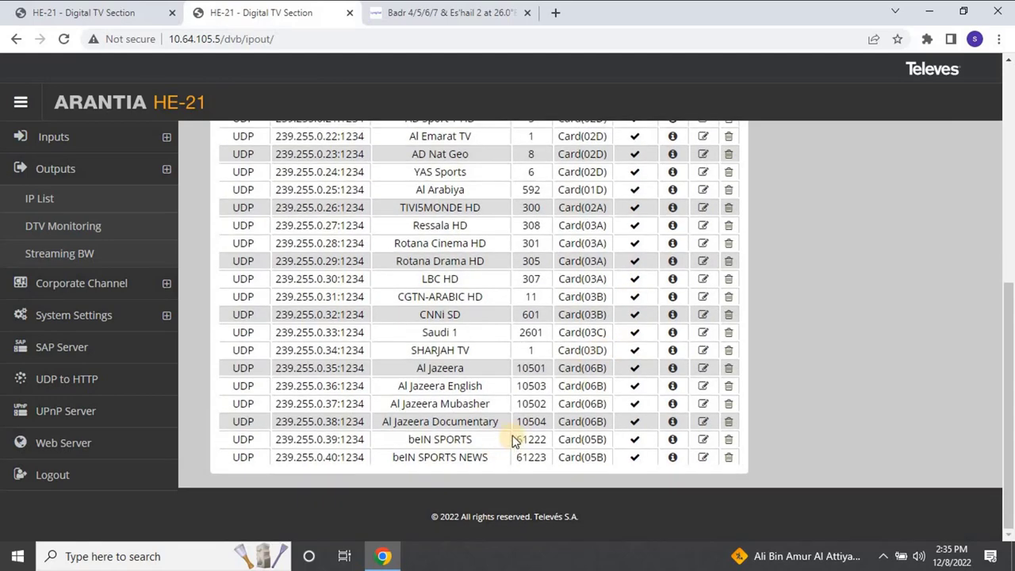
{"action": "left_click", "coordinate": [62, 42]}
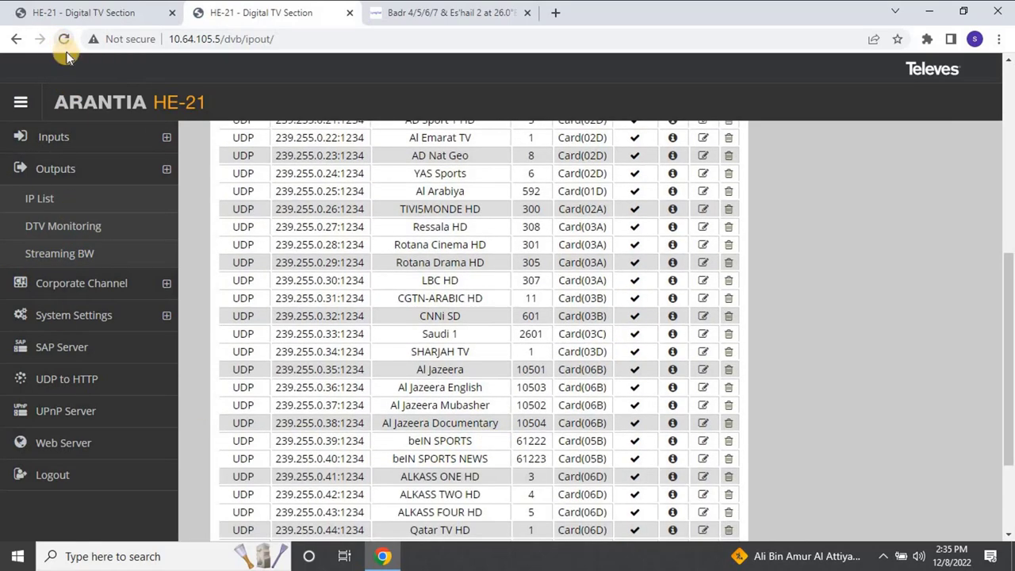
{"action": "scroll", "coordinate": [621, 381], "scroll_direction": "down", "scroll_amount": 2}
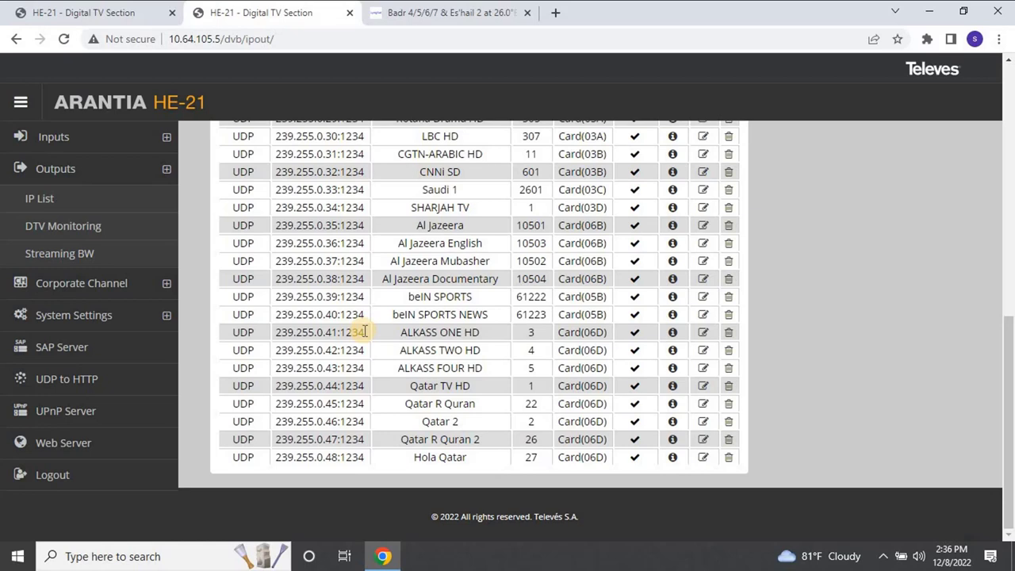
Open the ArantiaTV backend in a new tab and log in with saved credentials
{"action": "left_click", "coordinate": [553, 12]}
{"action": "left_click", "coordinate": [369, 39]}
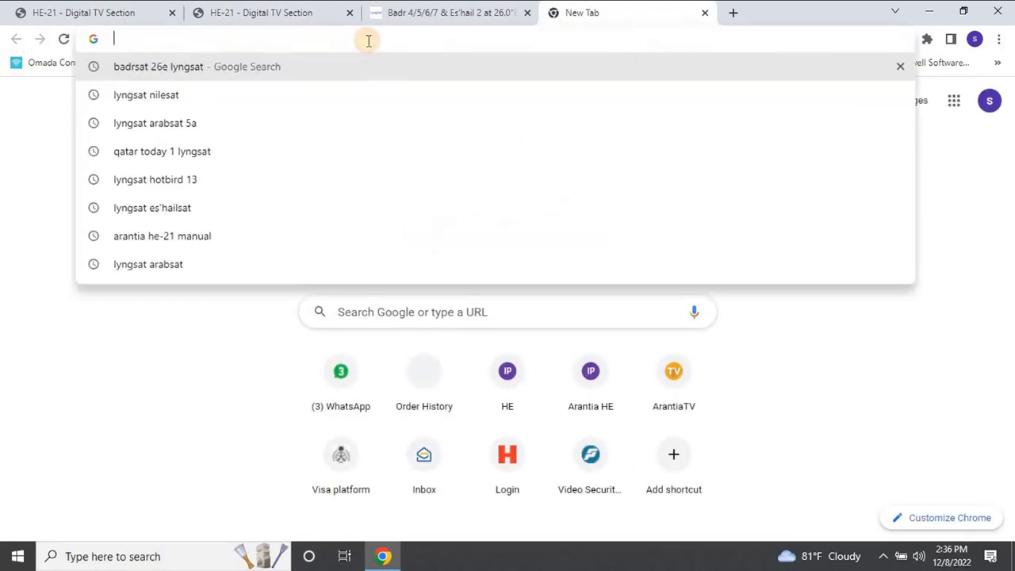
{"action": "type", "text": "1"}
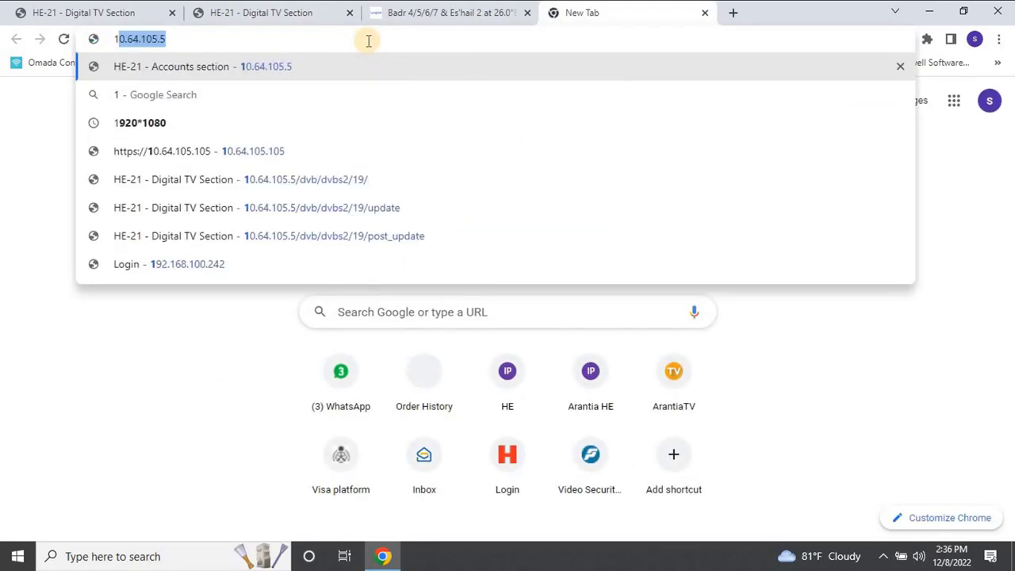
{"action": "key", "text": "BackSpace"}
{"action": "key", "text": "BackSpace"}
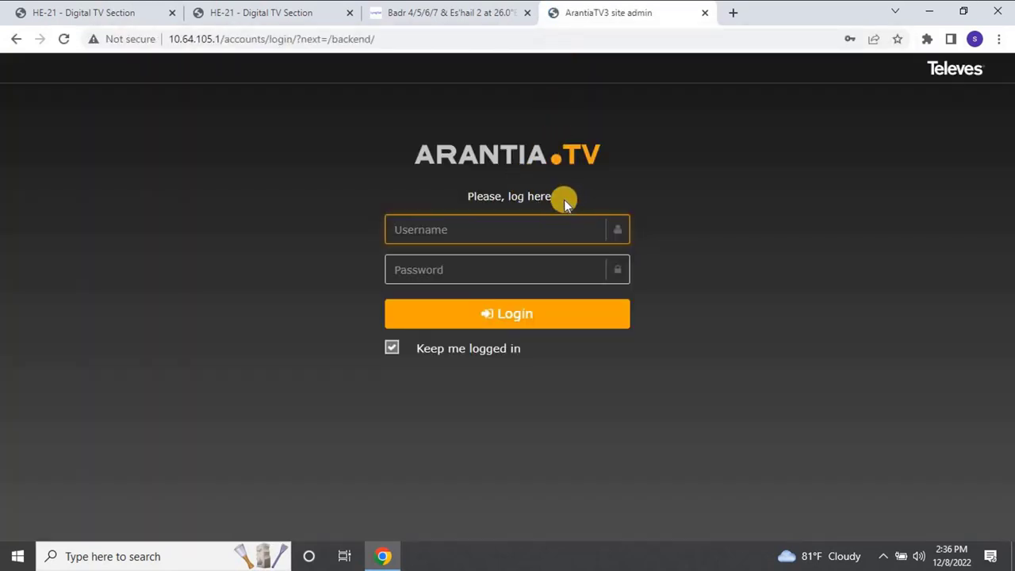
{"action": "type", "text": "ma"}
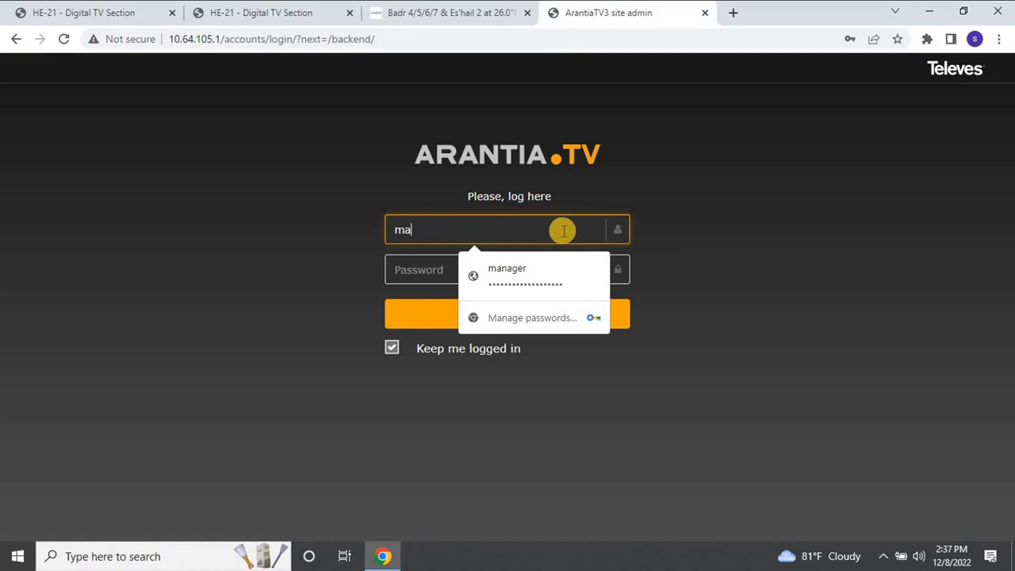
{"action": "left_click", "coordinate": [566, 266]}
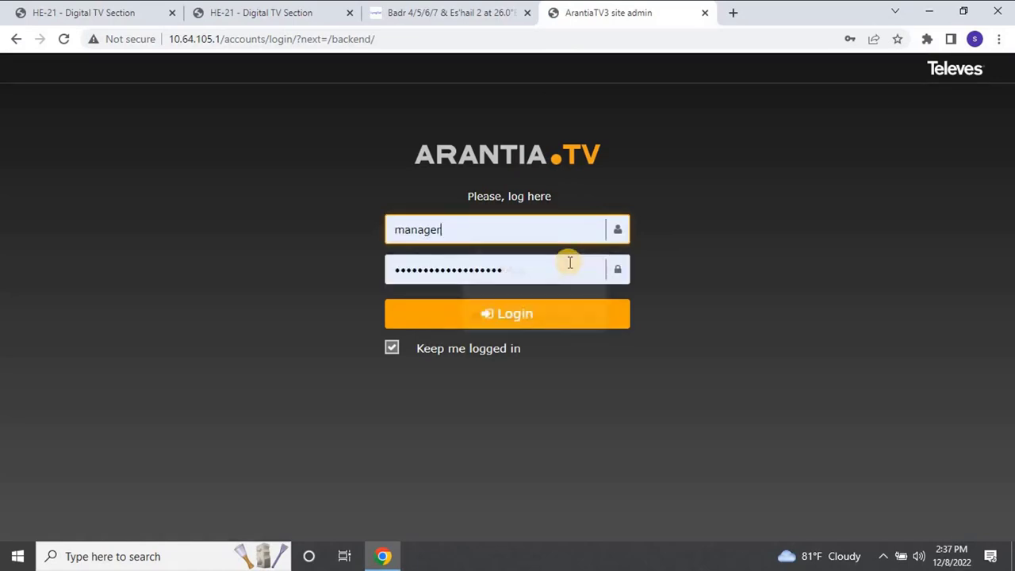
{"action": "left_click", "coordinate": [587, 325]}
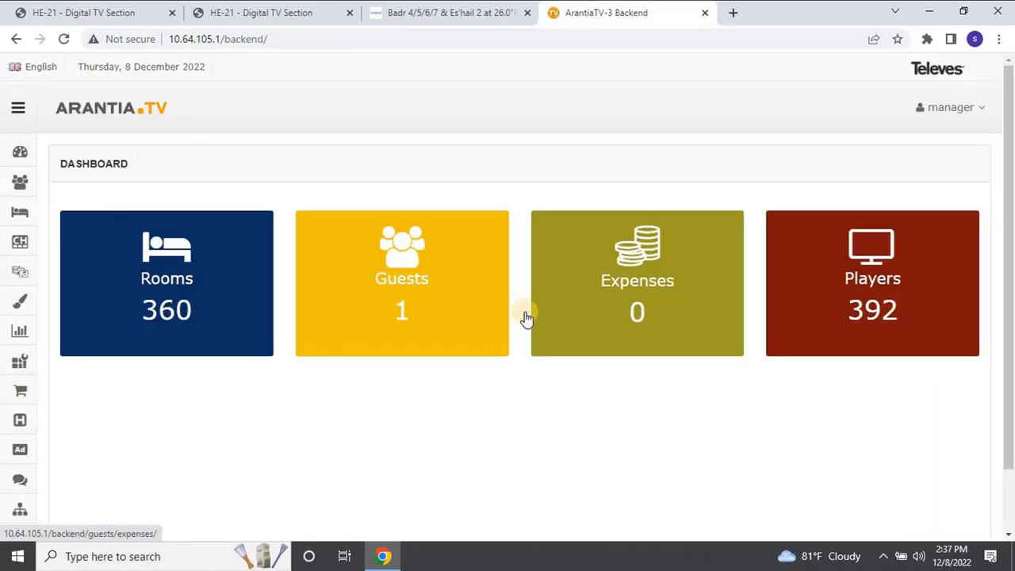
Open Channels List and view its last page, ending at channel 46, BeIN SPORTS NEWS
{"action": "left_click", "coordinate": [21, 244]}
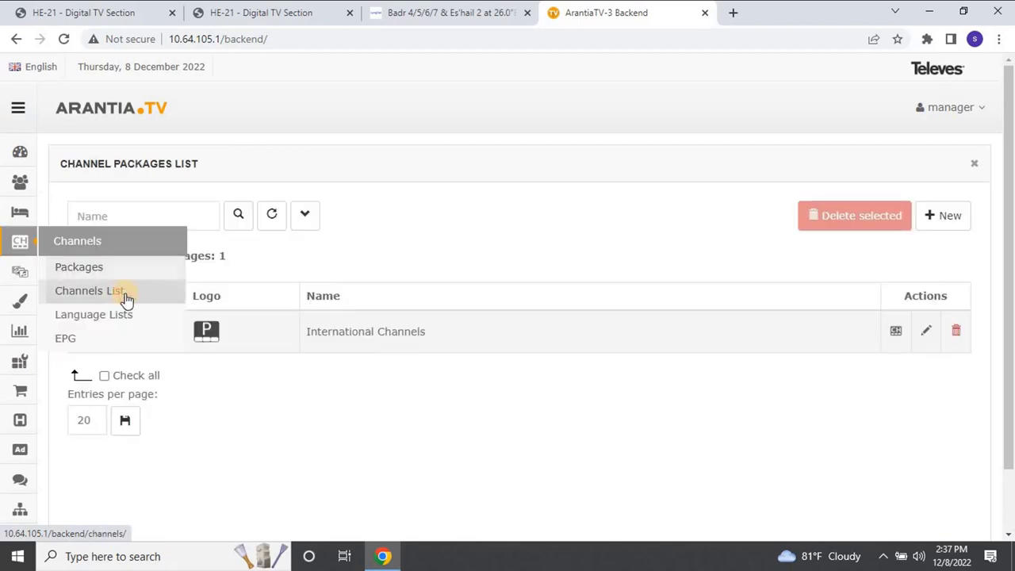
{"action": "left_click", "coordinate": [124, 293]}
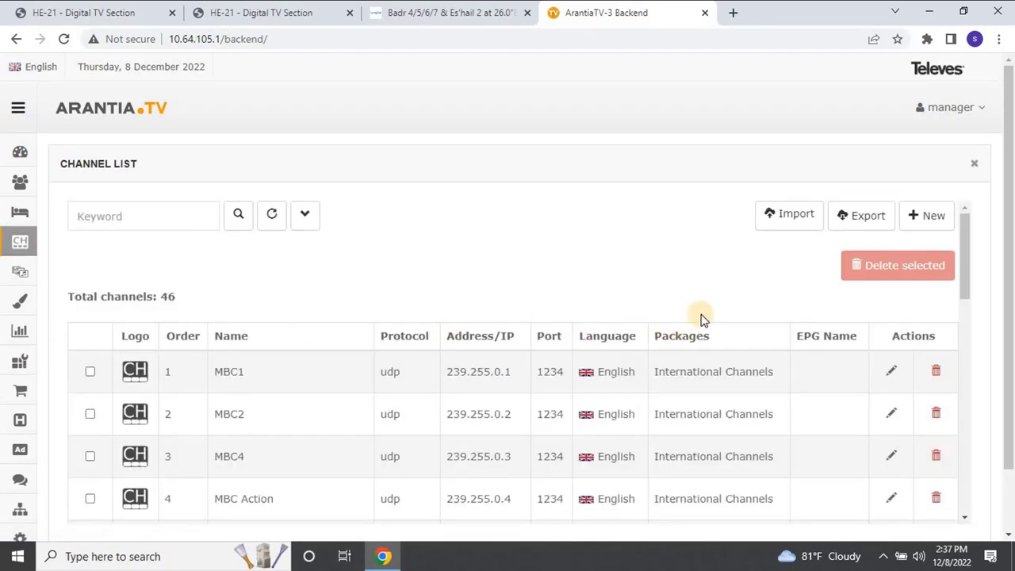
{"action": "scroll", "coordinate": [701, 314], "scroll_direction": "down", "scroll_amount": 2}
{"action": "scroll", "coordinate": [701, 314], "scroll_direction": "down", "scroll_amount": 1}
{"action": "scroll", "coordinate": [702, 315], "scroll_direction": "down", "scroll_amount": 5}
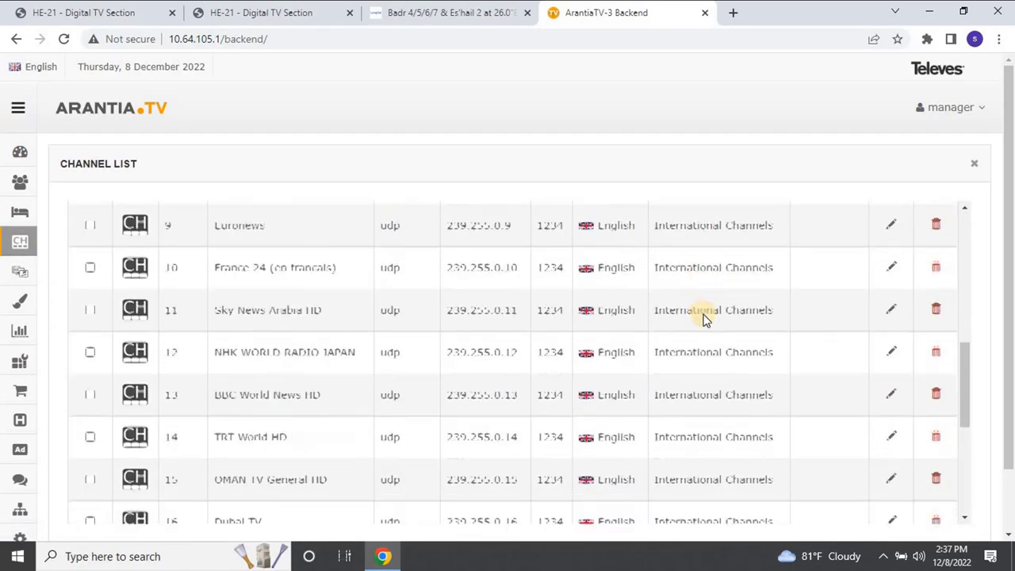
{"action": "scroll", "coordinate": [702, 315], "scroll_direction": "down", "scroll_amount": 3}
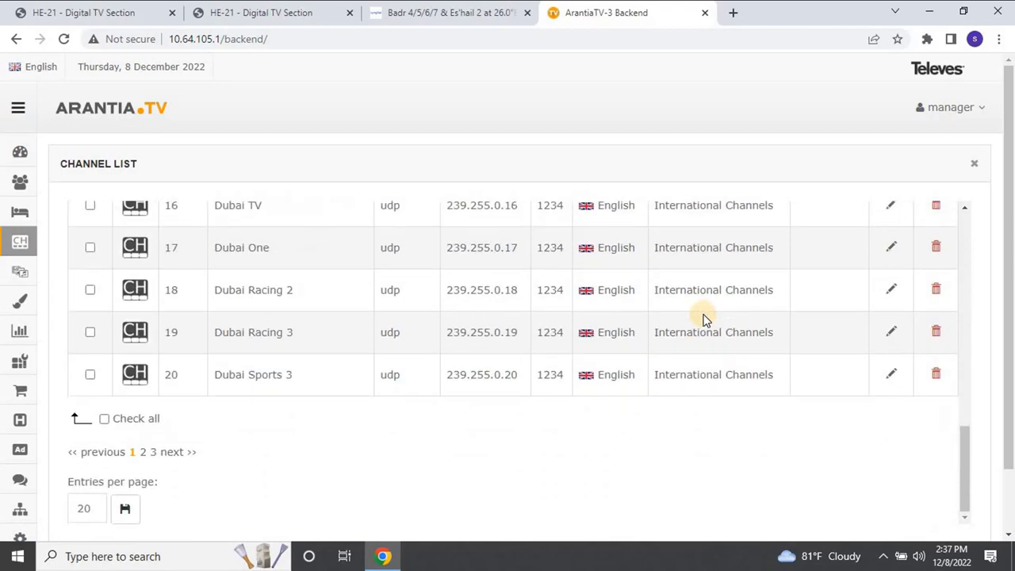
{"action": "left_click", "coordinate": [153, 452]}
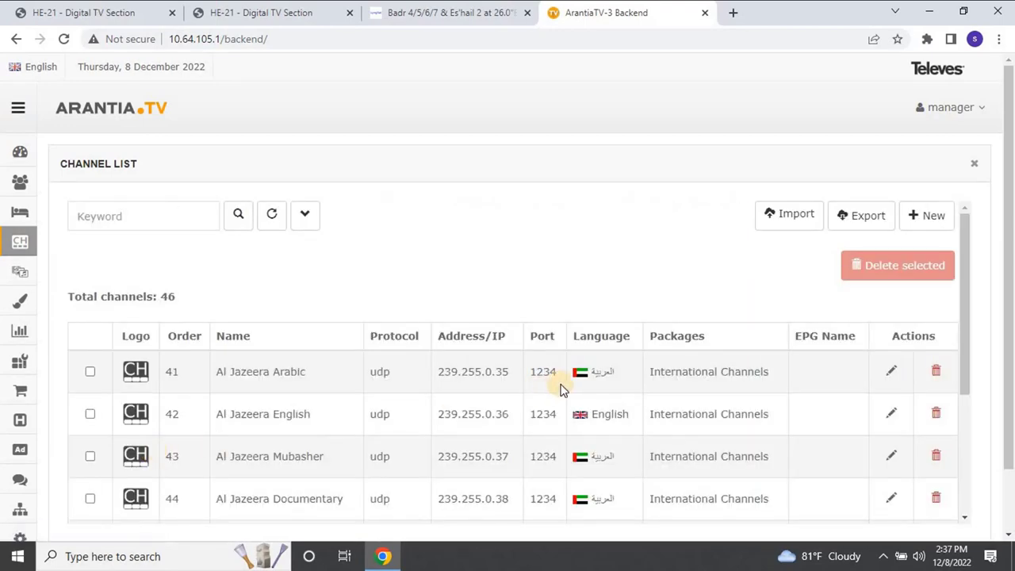
{"action": "scroll", "coordinate": [563, 389], "scroll_direction": "down", "scroll_amount": 3}
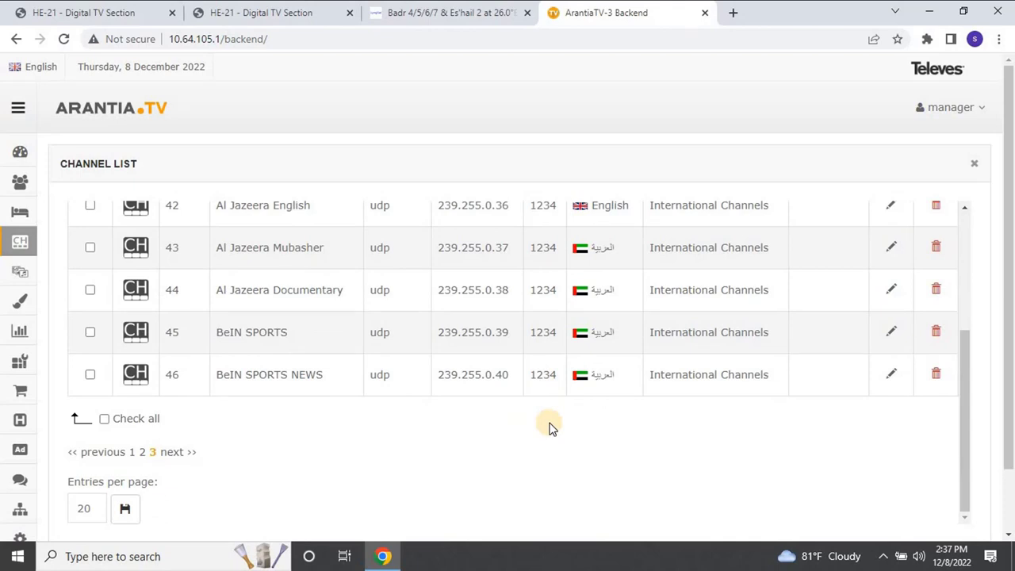
{"action": "scroll", "coordinate": [791, 334], "scroll_direction": "up", "scroll_amount": 5}
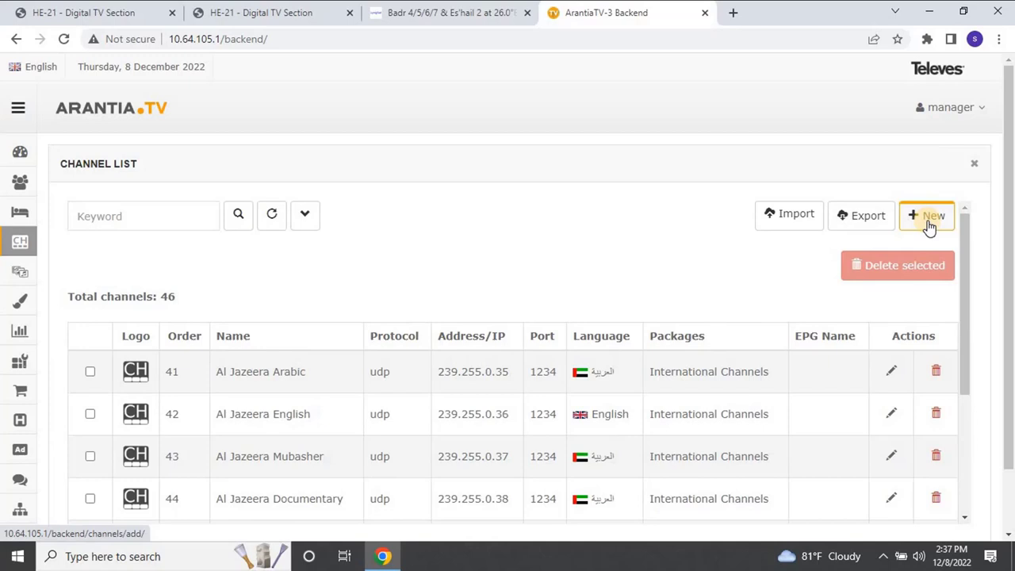
Start a new channel and paste ALKASS ONE HD from the HE-21 IP List as its name
{"action": "left_click", "coordinate": [928, 222]}
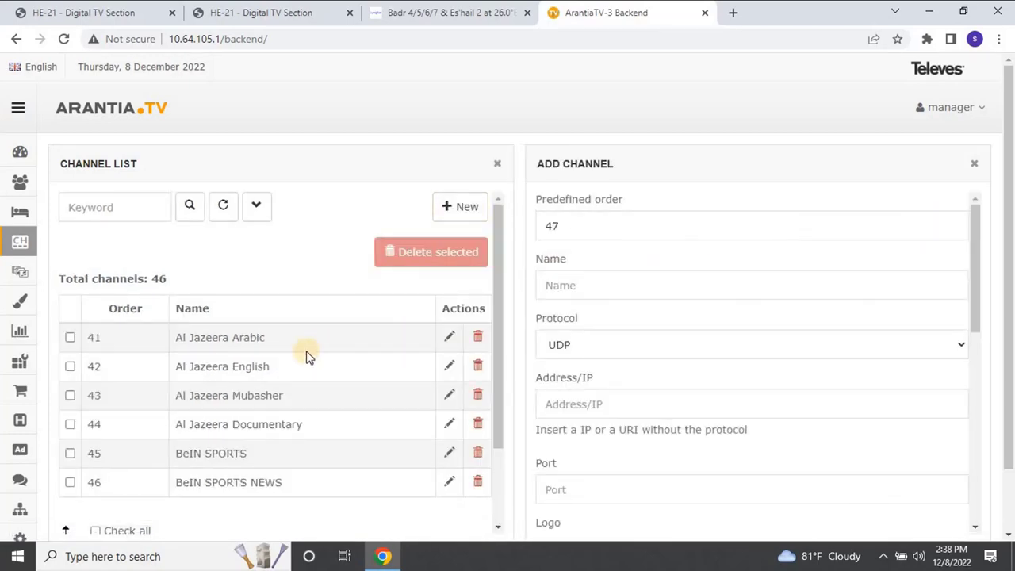
{"action": "scroll", "coordinate": [262, 318], "scroll_direction": "down", "scroll_amount": 2}
{"action": "scroll", "coordinate": [612, 290], "scroll_direction": "up", "scroll_amount": 2}
{"action": "left_click", "coordinate": [242, 12]}
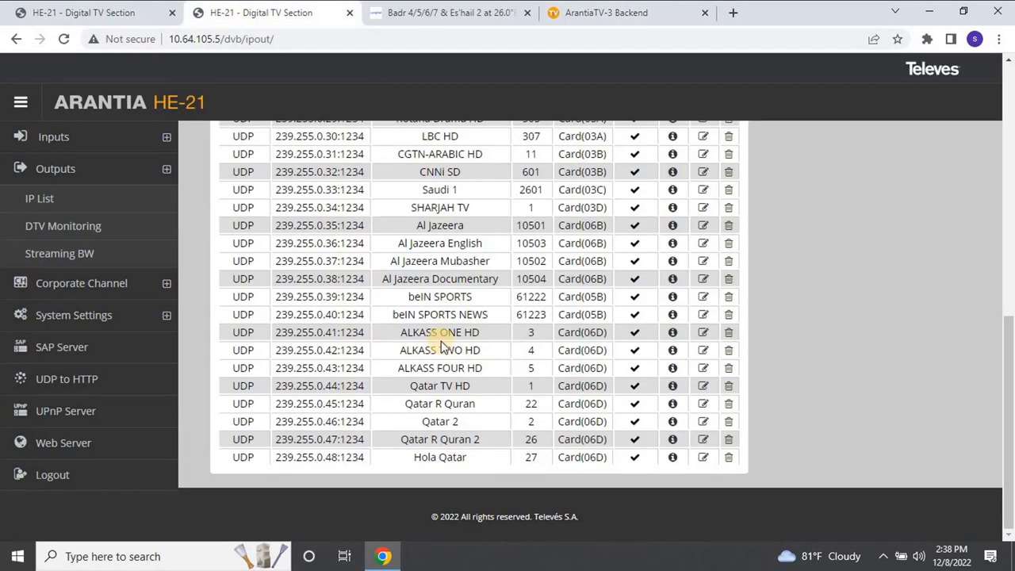
{"action": "left_click_drag", "start_coordinate": [480, 332], "coordinate": [396, 332]}
{"action": "key", "text": "ctrl+c"}
{"action": "left_click", "coordinate": [585, 12]}
{"action": "left_click", "coordinate": [581, 287]}
{"action": "key", "text": "ctrl+v"}
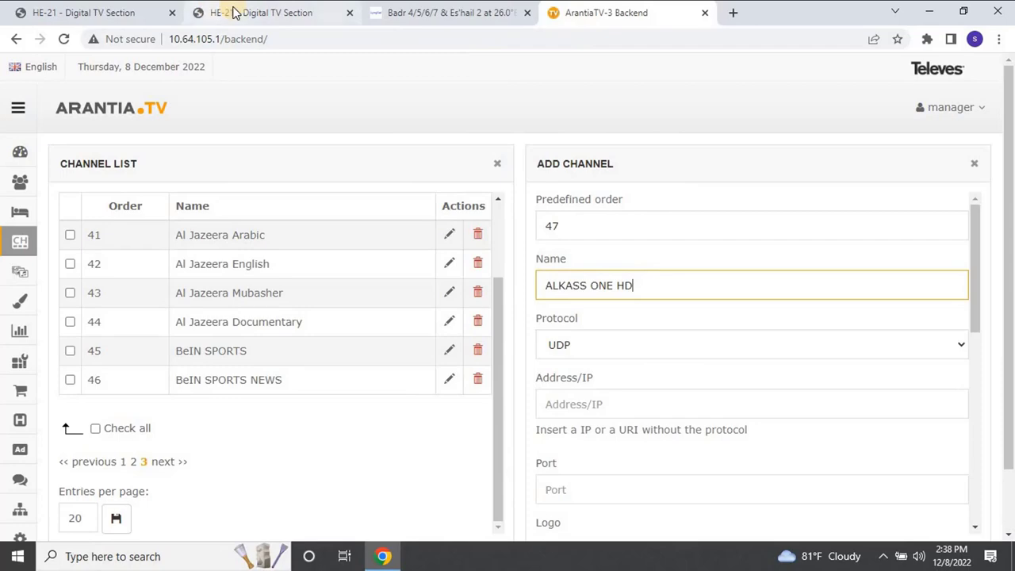
Copy address 239.255.0.41 and port 1234 from the IP List into the channel form
{"action": "left_click", "coordinate": [236, 12]}
{"action": "left_click_drag", "start_coordinate": [276, 333], "coordinate": [342, 333]}
{"action": "key", "text": "ctrl+c"}
{"action": "left_click", "coordinate": [581, 10]}
{"action": "left_click", "coordinate": [578, 399]}
{"action": "key", "text": "ctrl+v"}
{"action": "left_click", "coordinate": [288, 9]}
{"action": "left_click", "coordinate": [363, 332]}
{"action": "key", "text": "ctrl+c"}
{"action": "left_click", "coordinate": [581, 10]}
{"action": "scroll", "coordinate": [582, 397], "scroll_direction": "down", "scroll_amount": 1}
{"action": "left_click", "coordinate": [582, 417]}
{"action": "key", "text": "ctrl+v"}
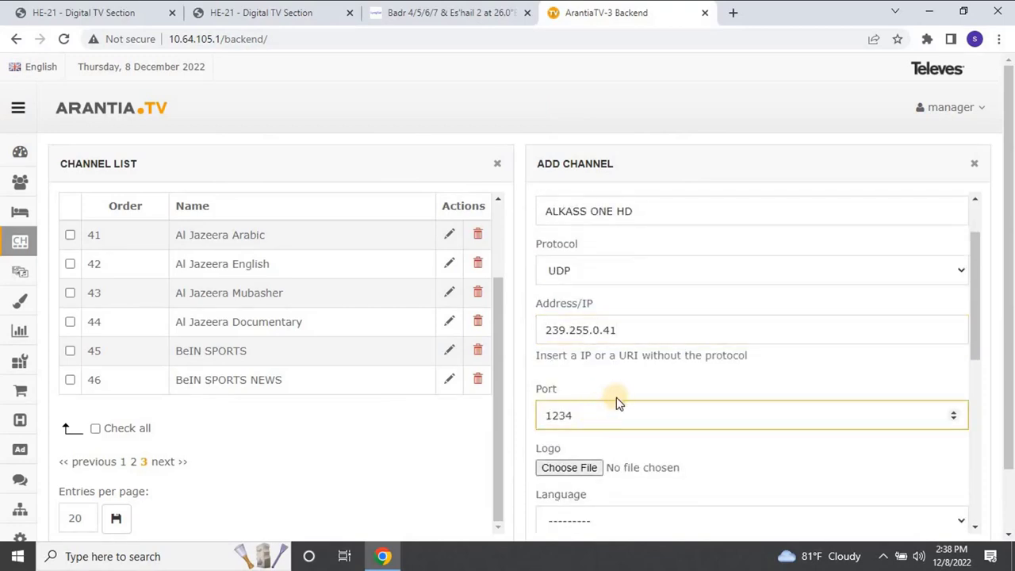
Set the channel language to Arabic and assign it to the International Channels package
{"action": "scroll", "coordinate": [617, 400], "scroll_direction": "down", "scroll_amount": 2}
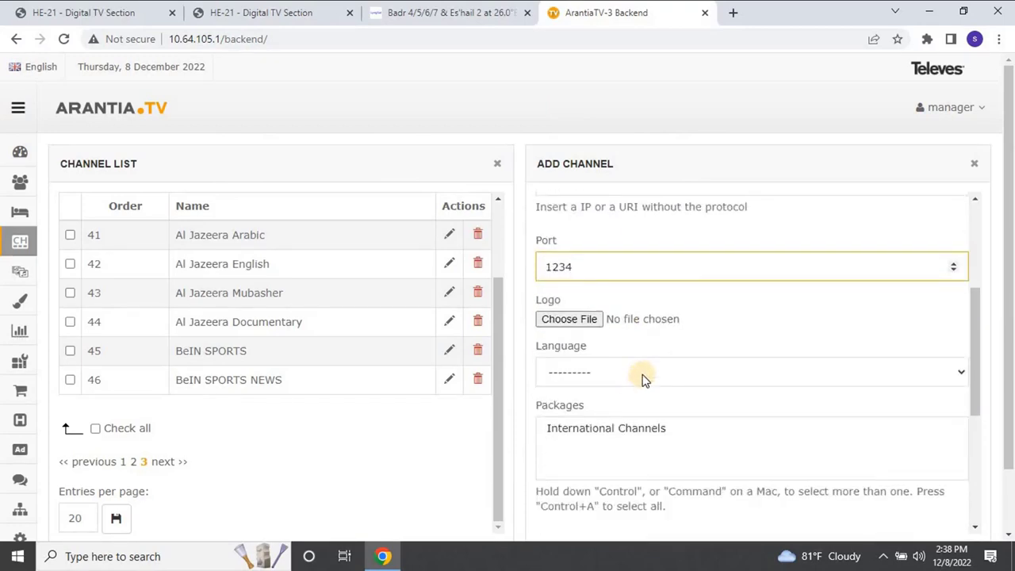
{"action": "left_click", "coordinate": [642, 379]}
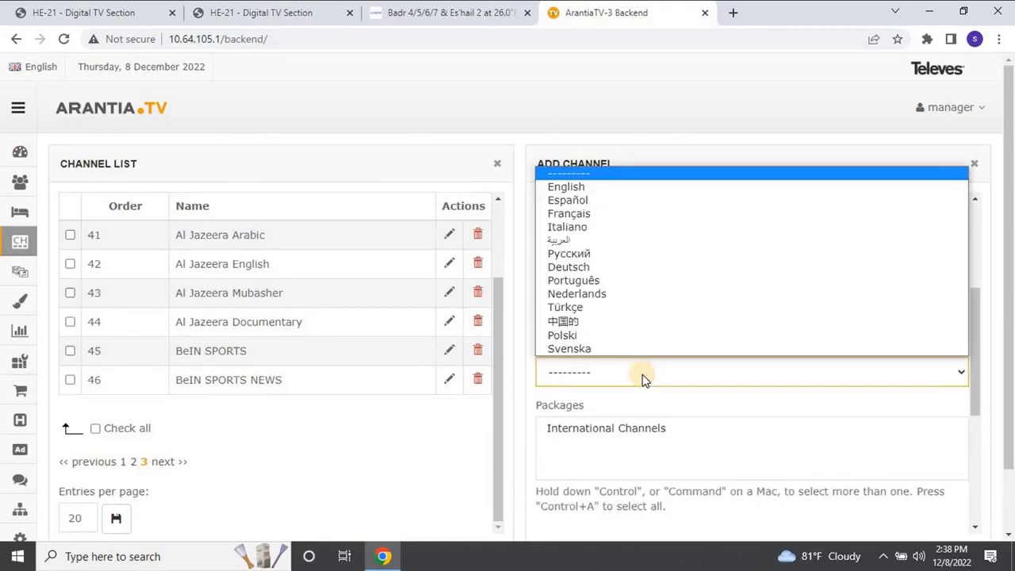
{"action": "left_click", "coordinate": [629, 240]}
{"action": "scroll", "coordinate": [615, 366], "scroll_direction": "down", "scroll_amount": 1}
{"action": "left_click", "coordinate": [616, 367]}
{"action": "scroll", "coordinate": [623, 368], "scroll_direction": "down", "scroll_amount": 4}
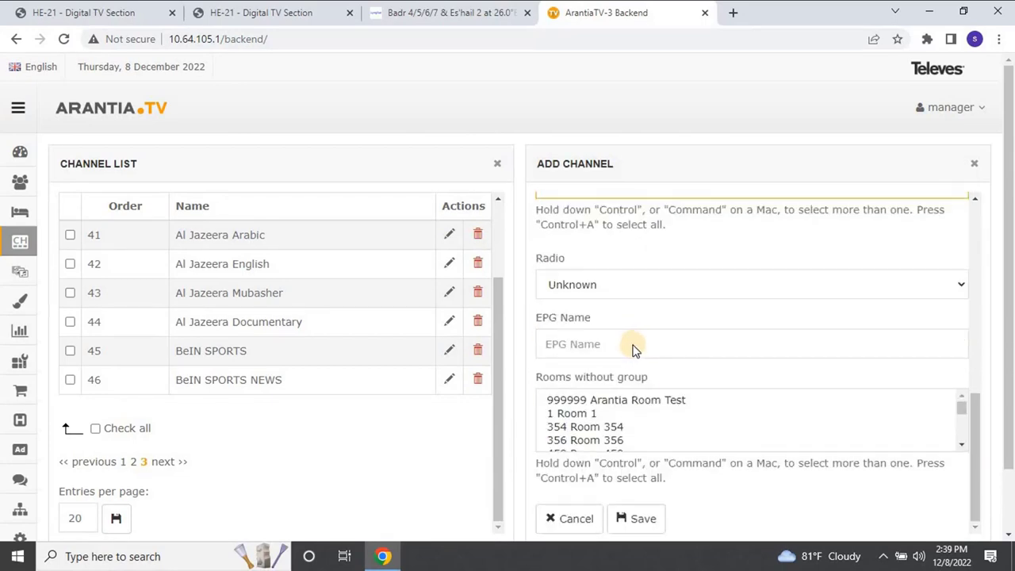
{"action": "scroll", "coordinate": [961, 374], "scroll_direction": "down", "scroll_amount": 3}
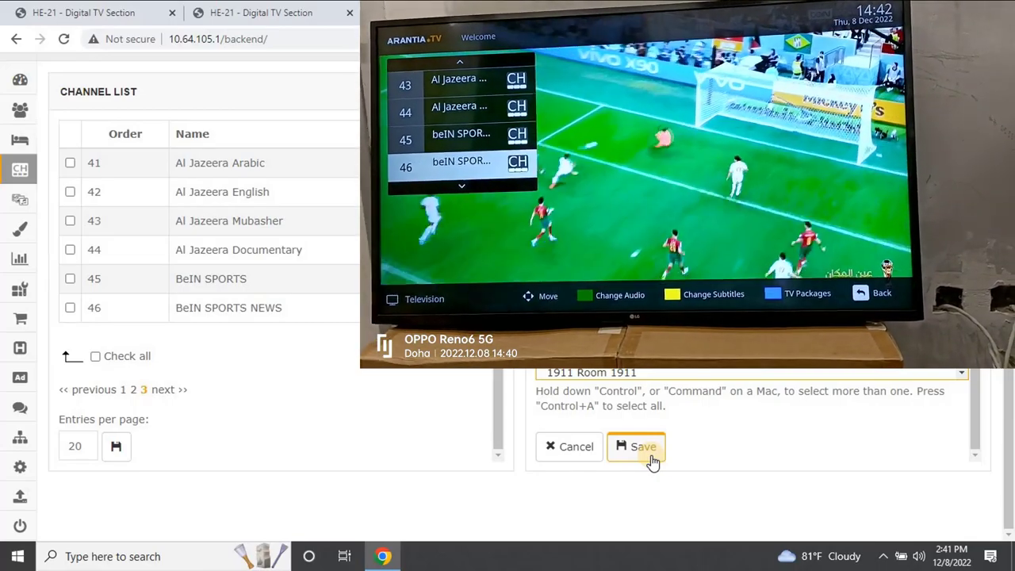
Save channel 47, ALKASS ONE HD on udp 239.255.0.41:1234, in International Channels
{"action": "left_click", "coordinate": [649, 452]}
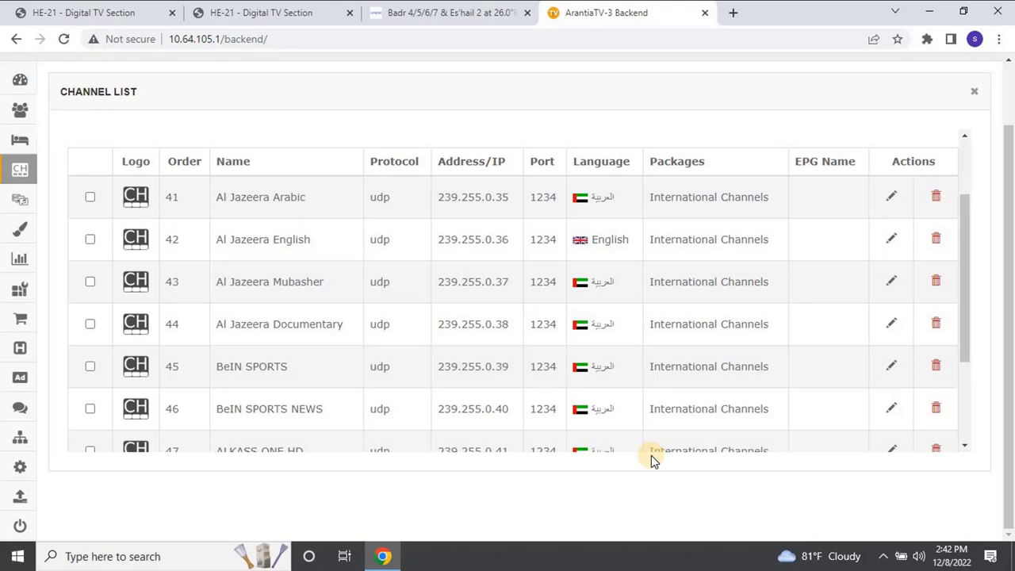
Start new channel 48 and copy its name, ALKASS TWO HD, from the HE-21 IP list
{"action": "scroll", "coordinate": [555, 357], "scroll_direction": "down", "scroll_amount": 2}
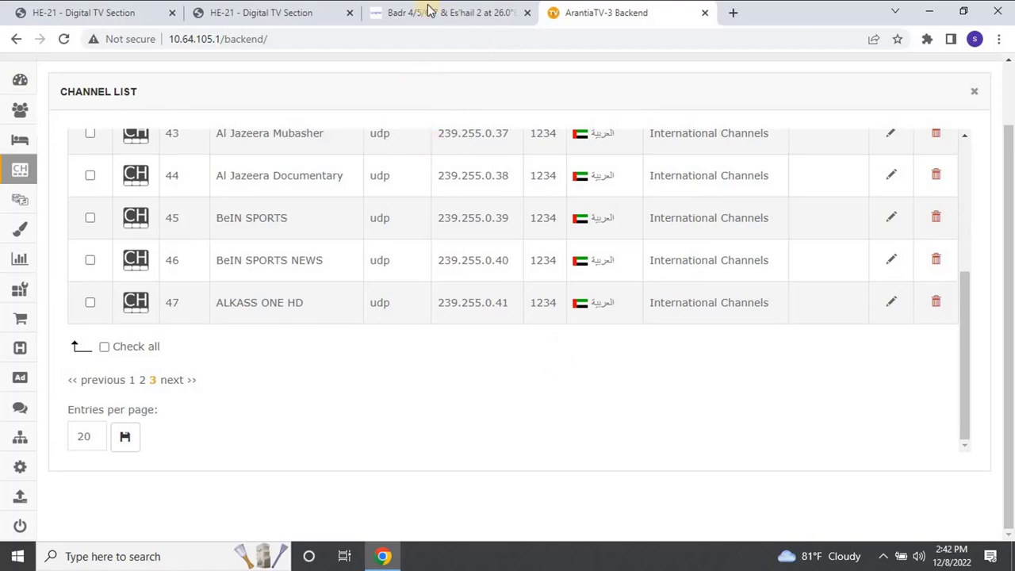
{"action": "scroll", "coordinate": [925, 296], "scroll_direction": "up", "scroll_amount": 5}
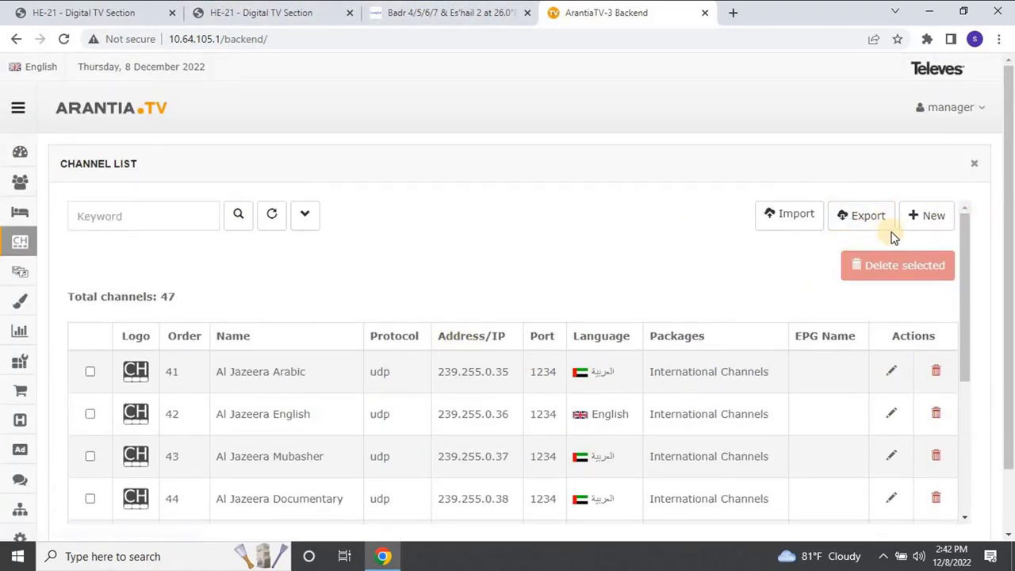
{"action": "left_click", "coordinate": [923, 226]}
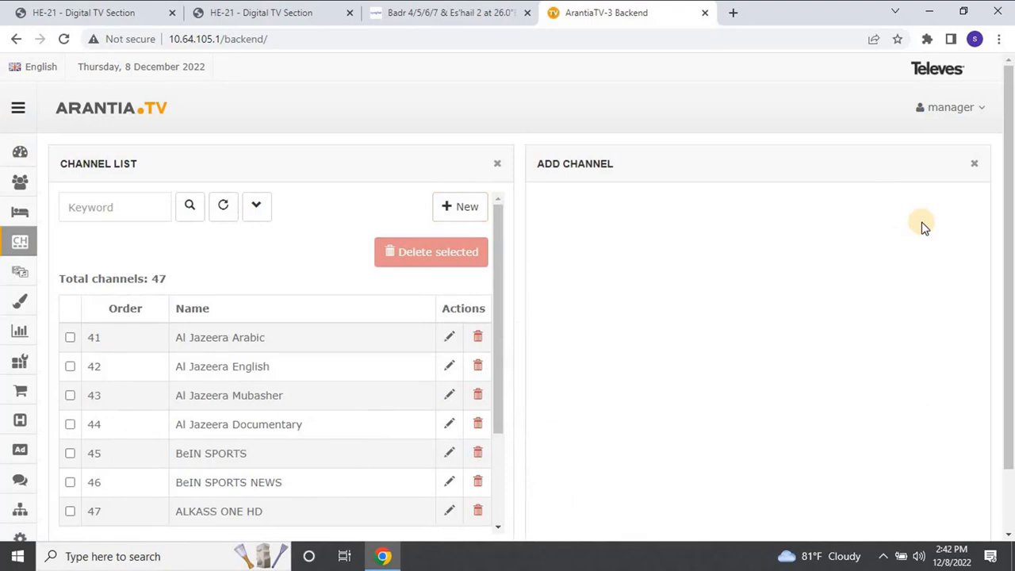
{"action": "left_click", "coordinate": [119, 13]}
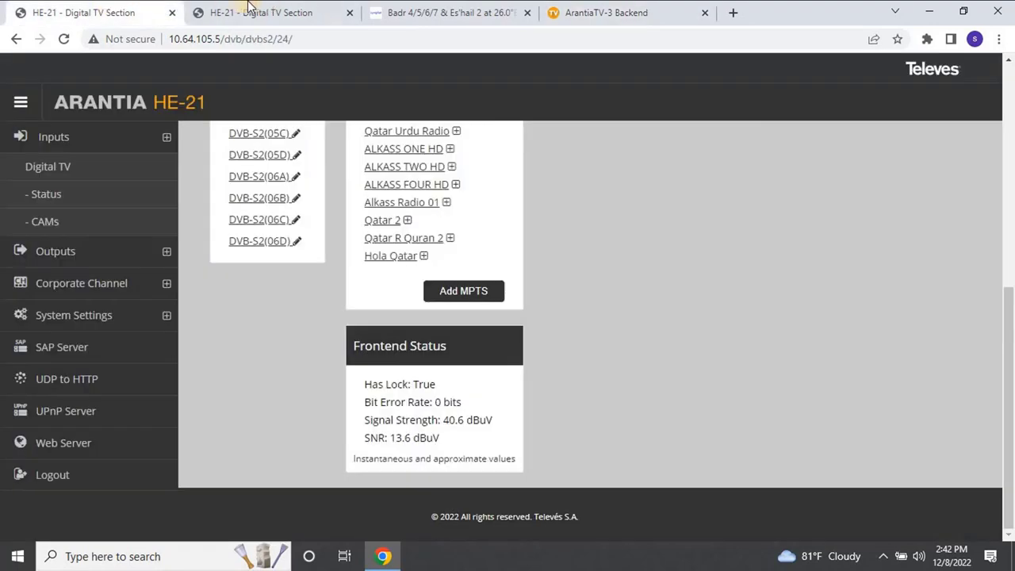
{"action": "left_click", "coordinate": [232, 14]}
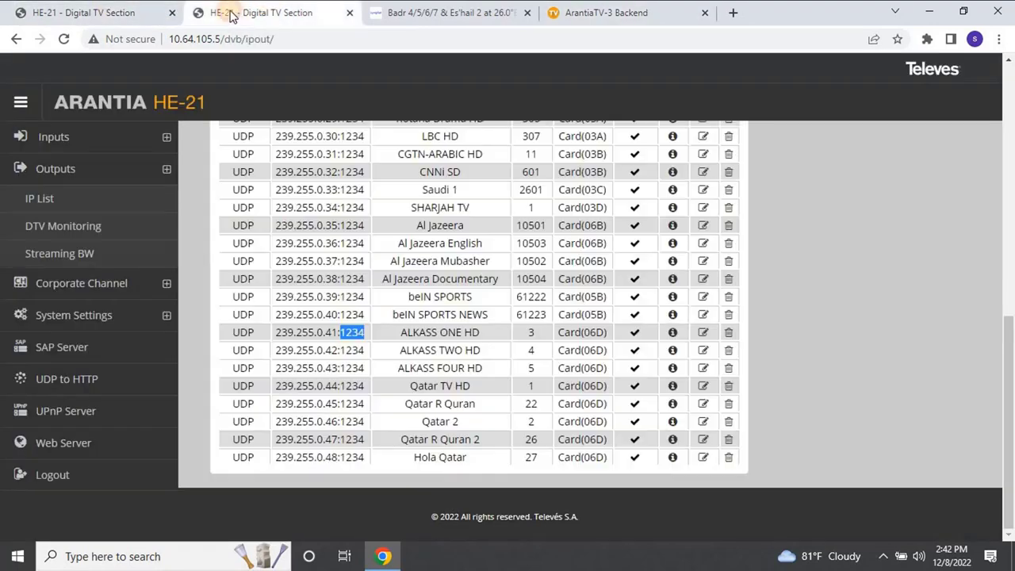
{"action": "left_click", "coordinate": [485, 353]}
{"action": "left_click_drag", "start_coordinate": [489, 353], "coordinate": [396, 347]}
{"action": "left_click", "coordinate": [647, 15]}
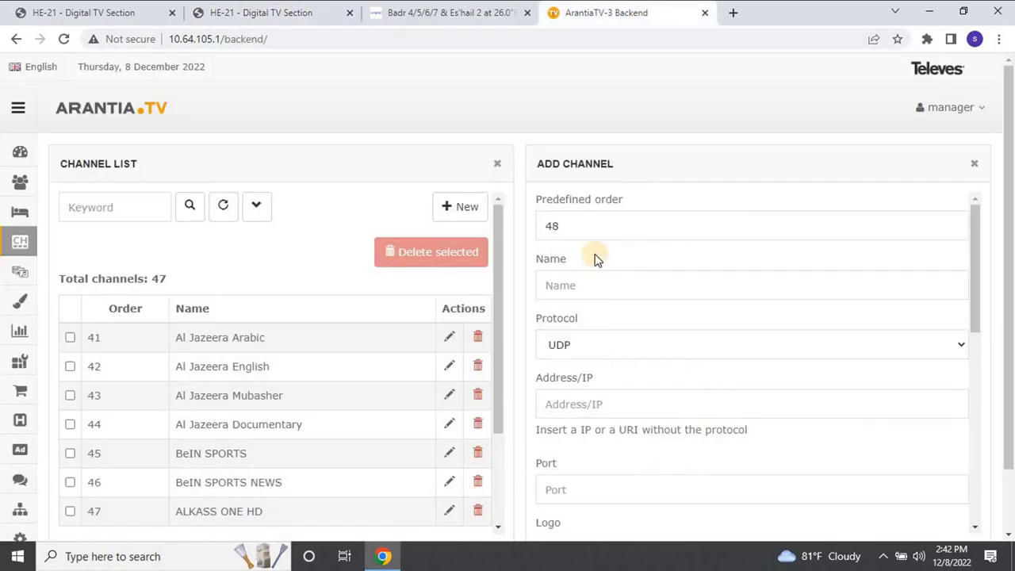
{"action": "left_click", "coordinate": [583, 286]}
{"action": "key", "text": "ctrl+v"}
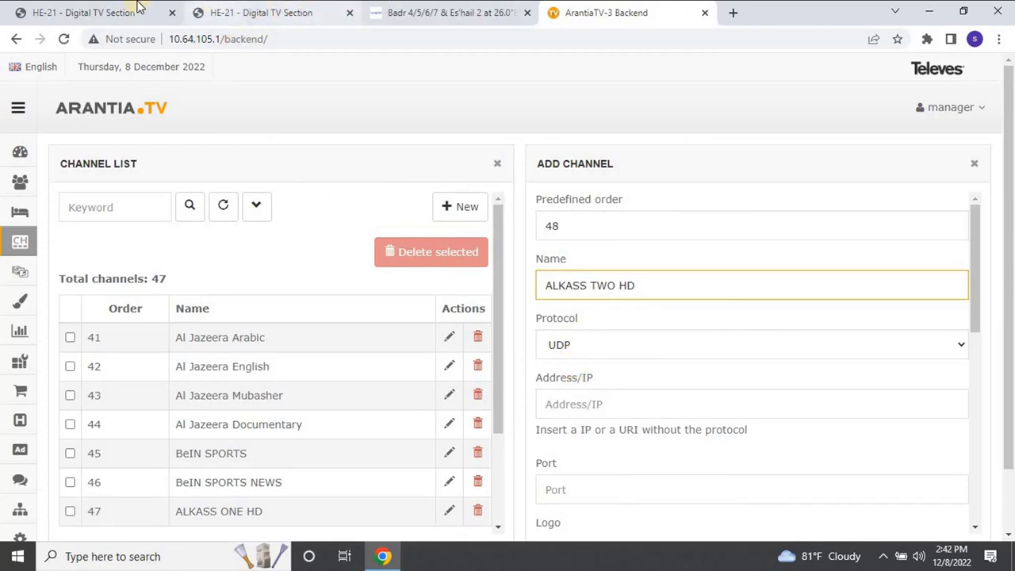
Copy the address 239.255.0.42 from the HE-21 IP list into the channel's Address/IP field
{"action": "left_click", "coordinate": [79, 12]}
{"action": "left_click", "coordinate": [253, 13]}
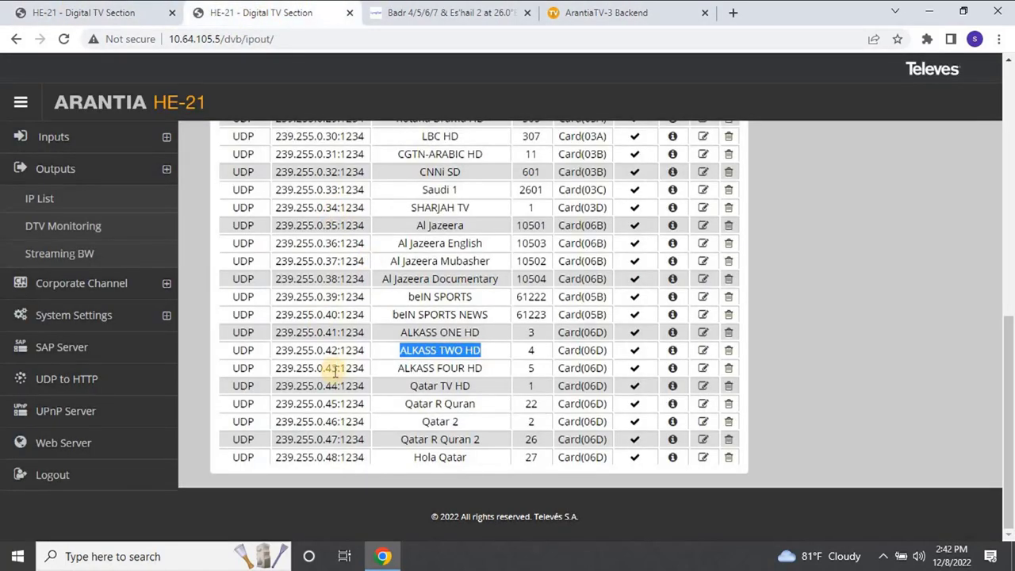
{"action": "left_click_drag", "start_coordinate": [339, 350], "coordinate": [275, 353]}
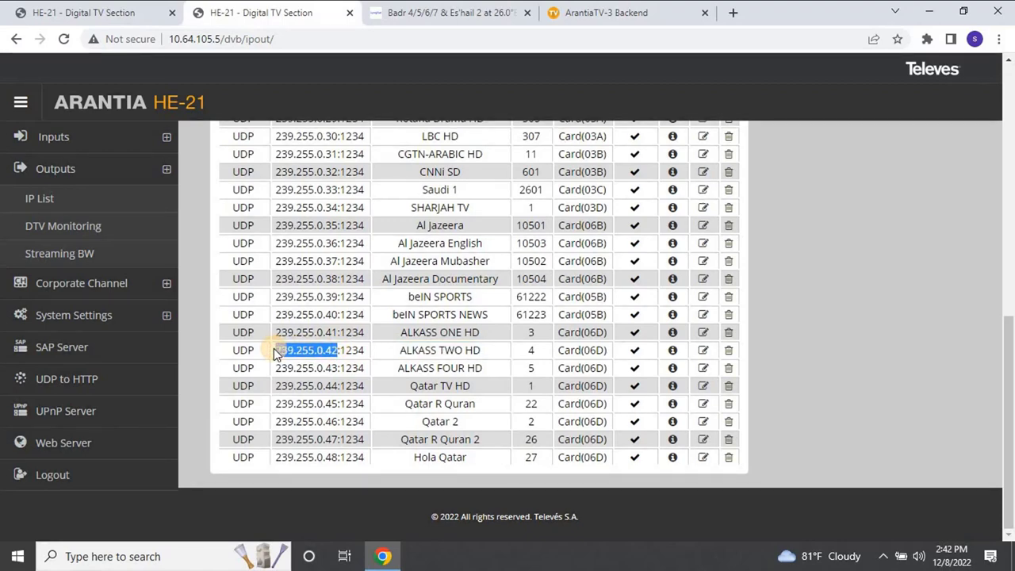
{"action": "left_click", "coordinate": [635, 12]}
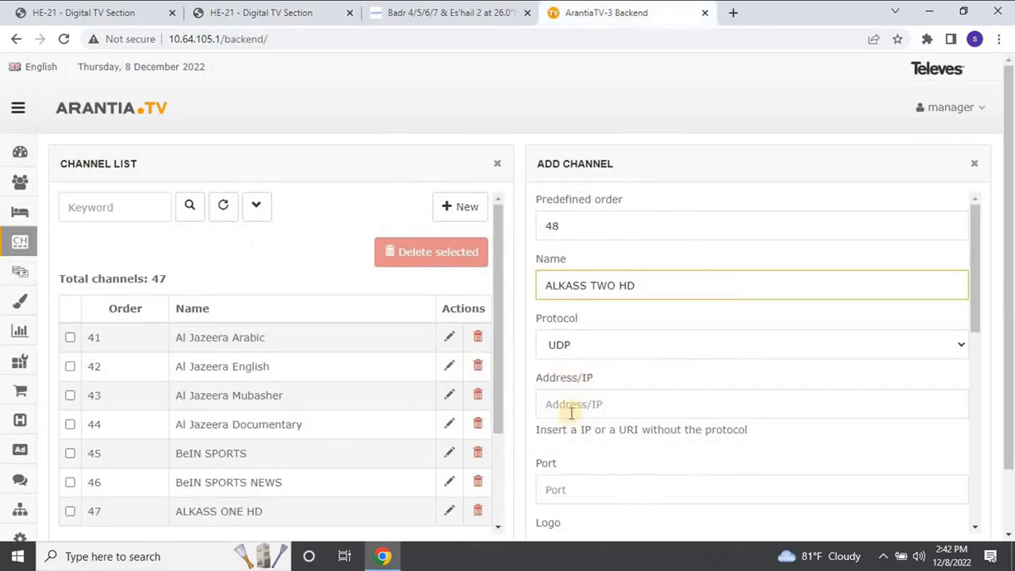
{"action": "left_click", "coordinate": [571, 412]}
{"action": "key", "text": "ctrl+v"}
{"action": "scroll", "coordinate": [591, 391], "scroll_direction": "down", "scroll_amount": 1}
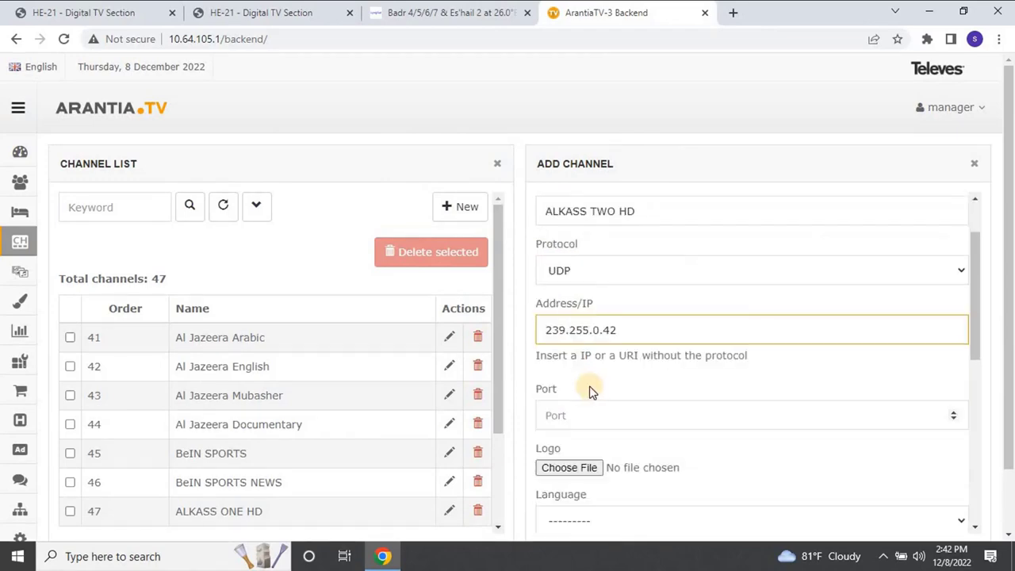
{"action": "left_click", "coordinate": [109, 12]}
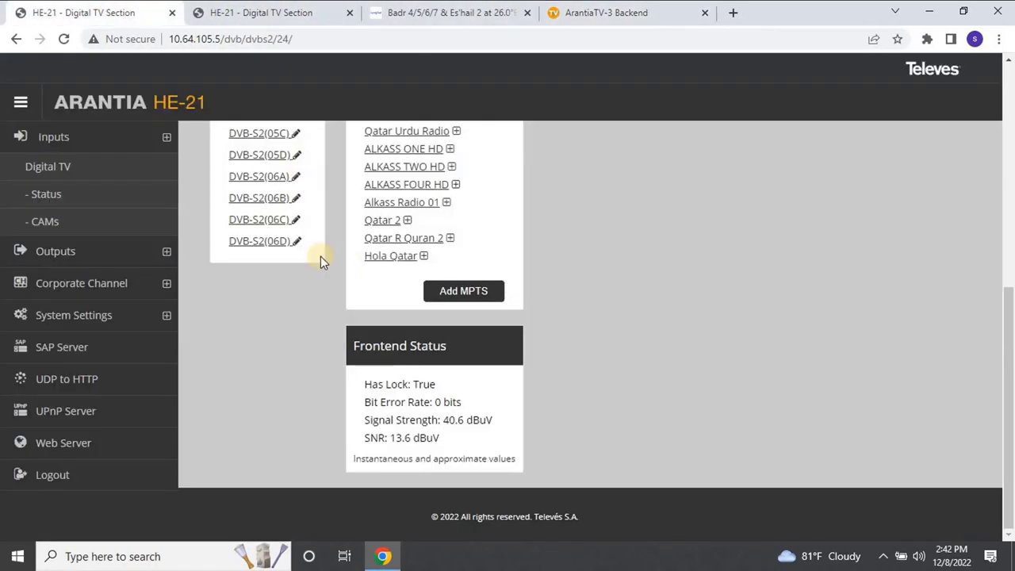